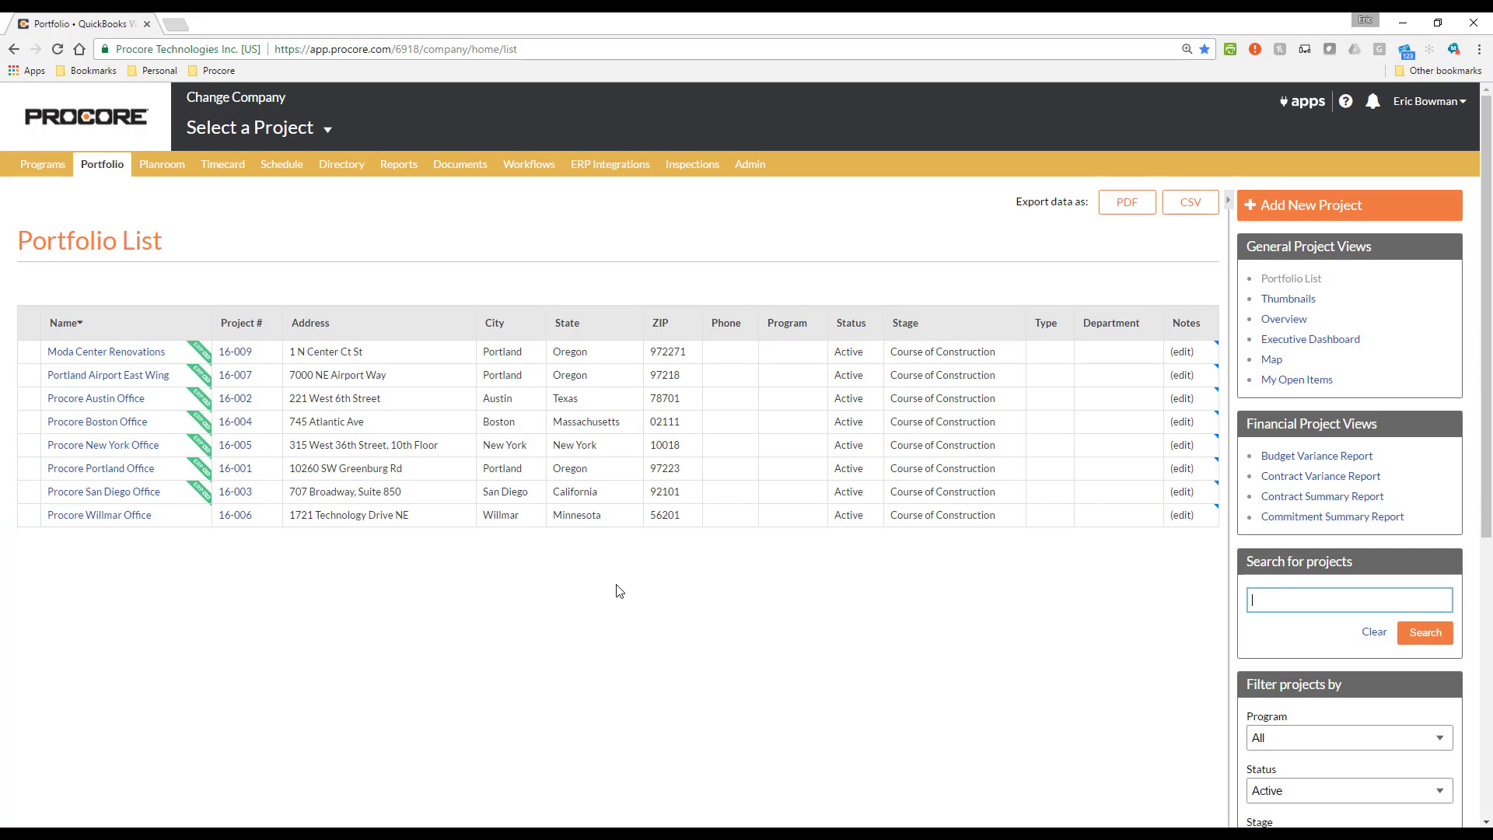
Go to the 16-005 Procore New York Office project's empty Budget page.
click(106, 451)
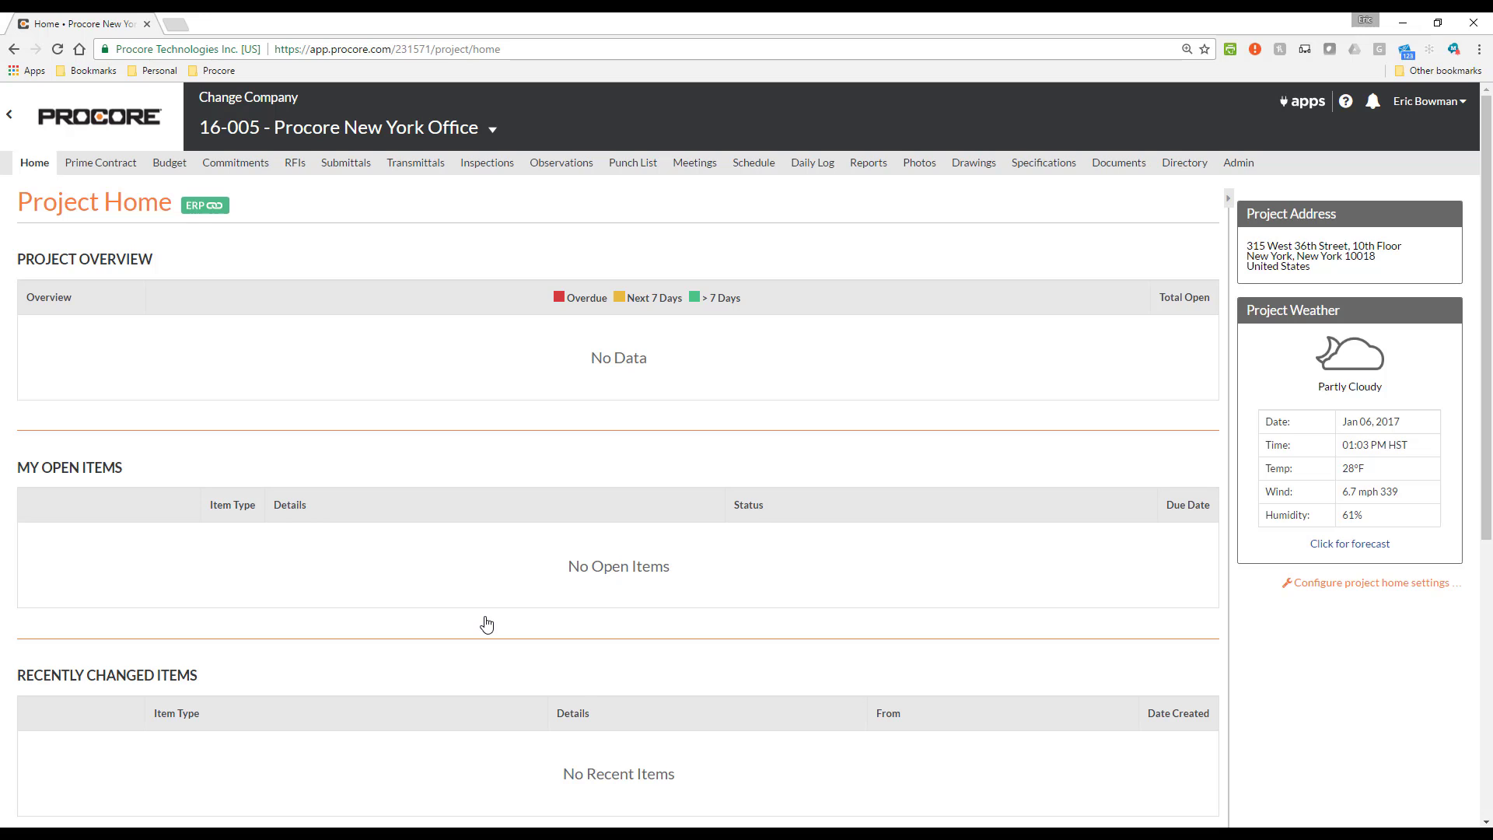
click(168, 163)
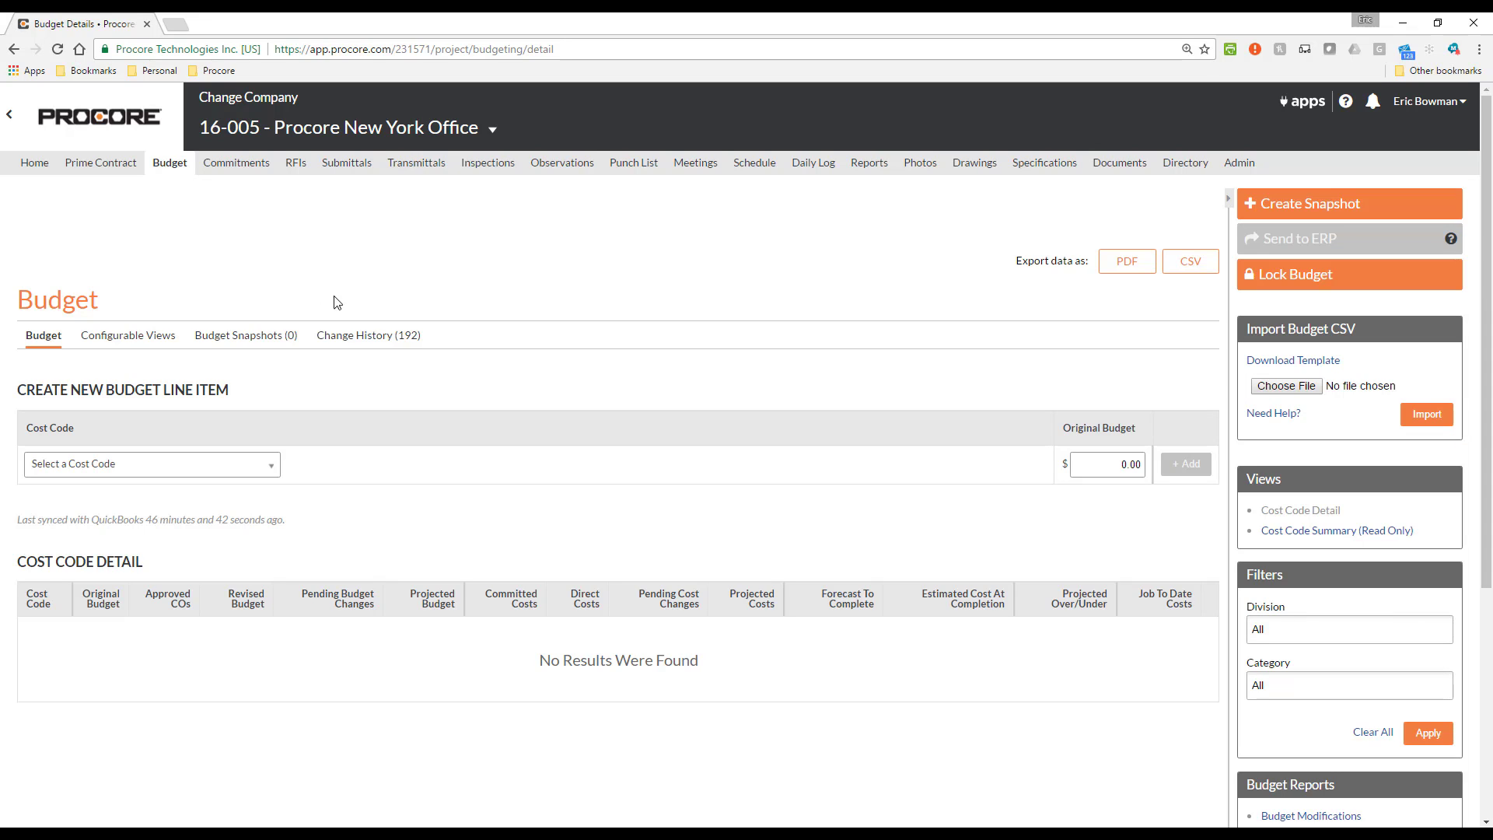
Import the New York Office budget CSV, adding lines like 01-010 Project Manager at $1,500.00.
click(1307, 389)
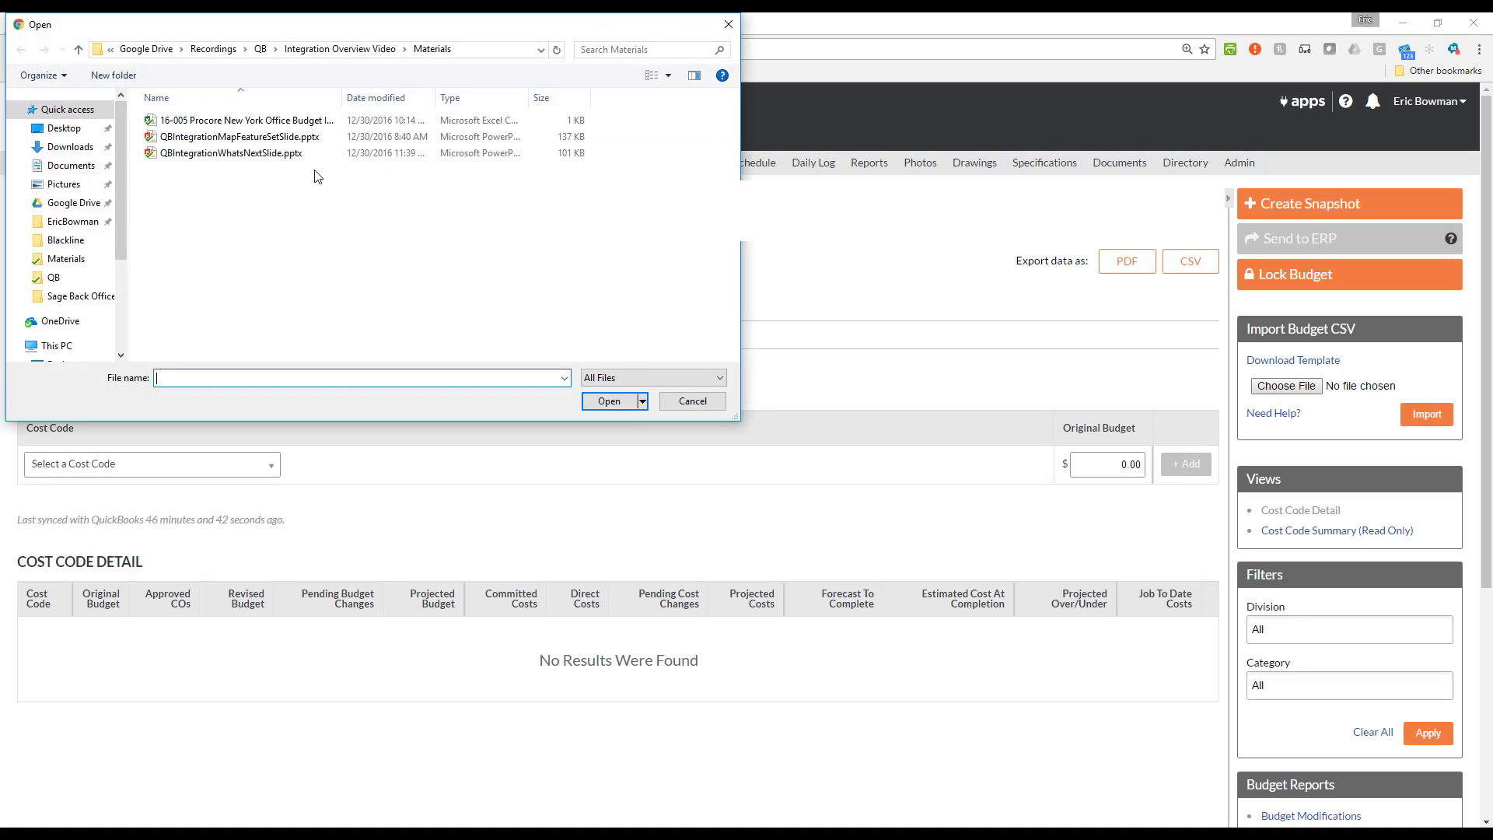
click(241, 121)
click(597, 402)
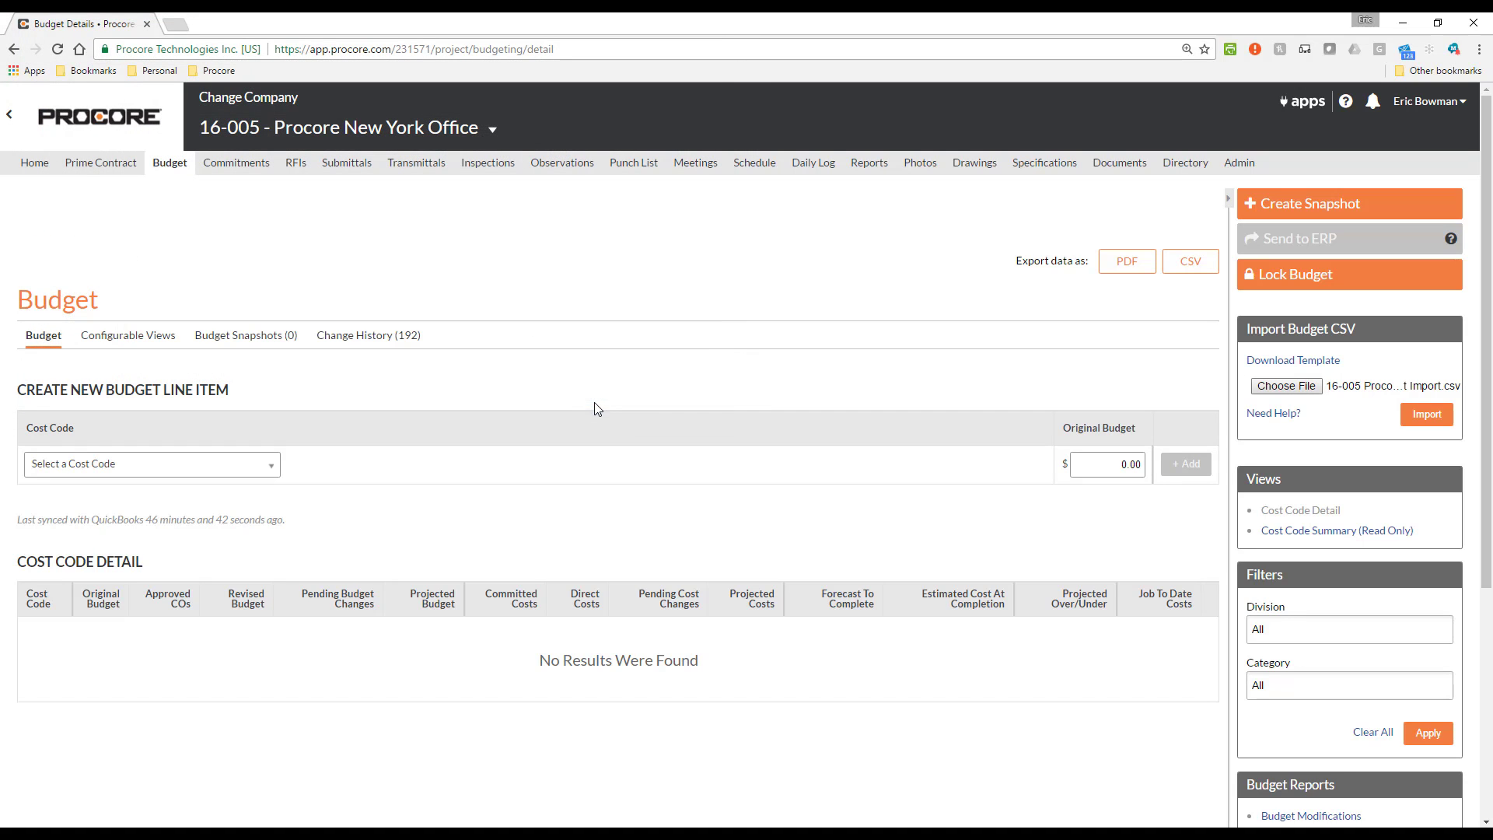
click(1427, 414)
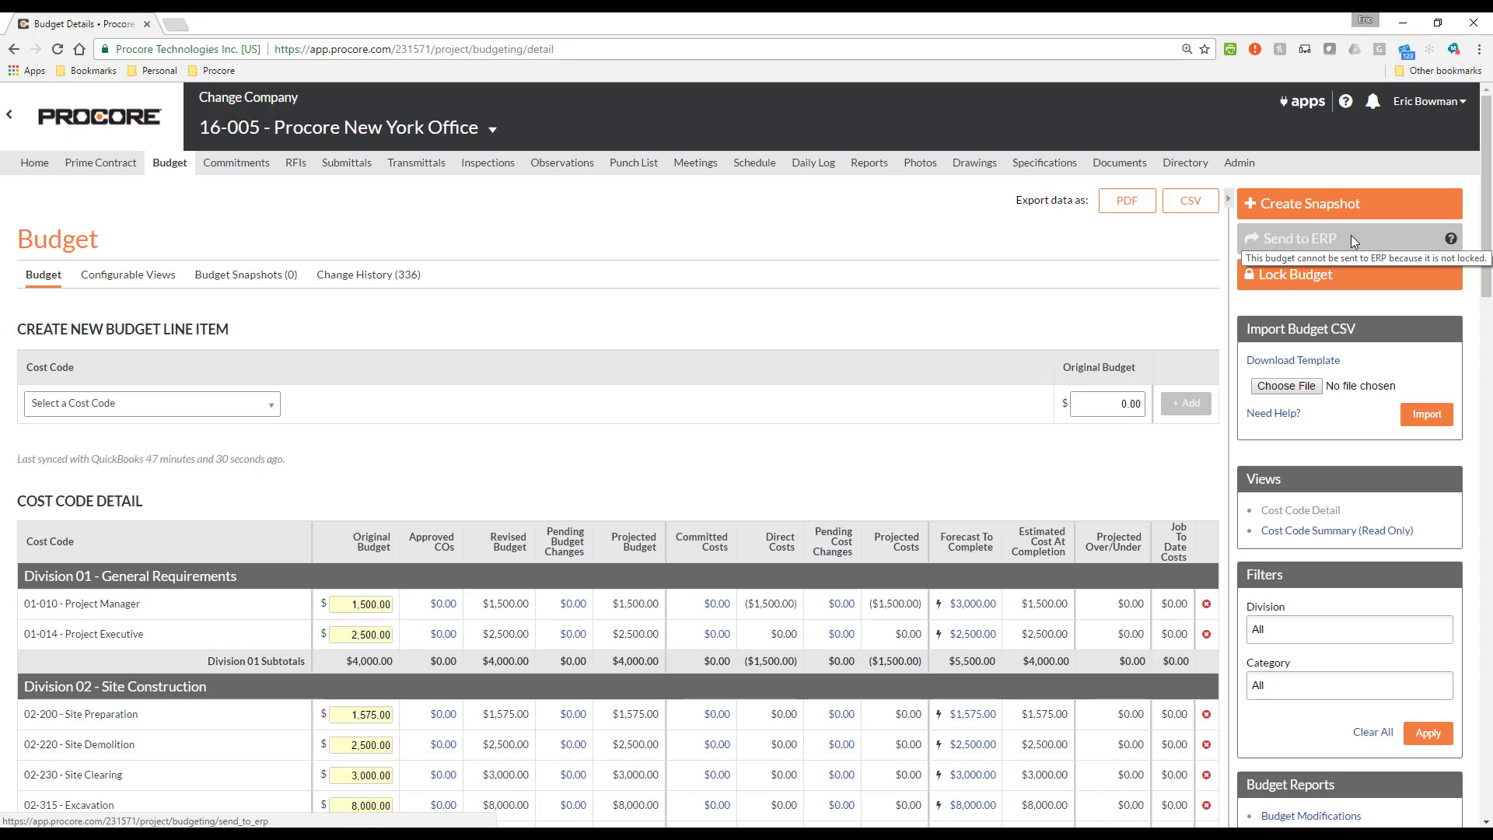
Lock the New York Office budget, send it to the ERP, and return to the Portfolio List.
click(1363, 274)
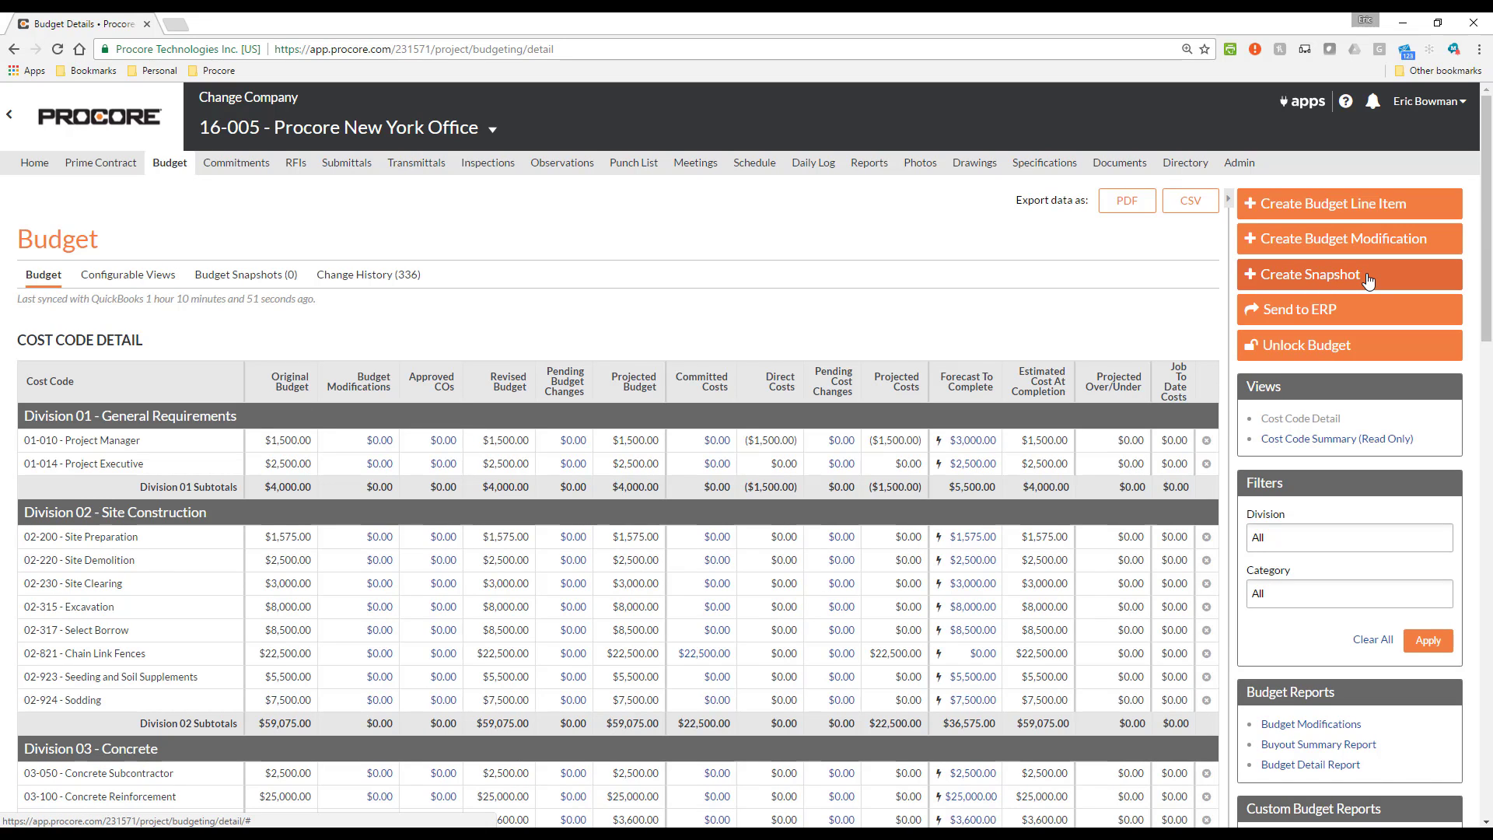
click(1303, 311)
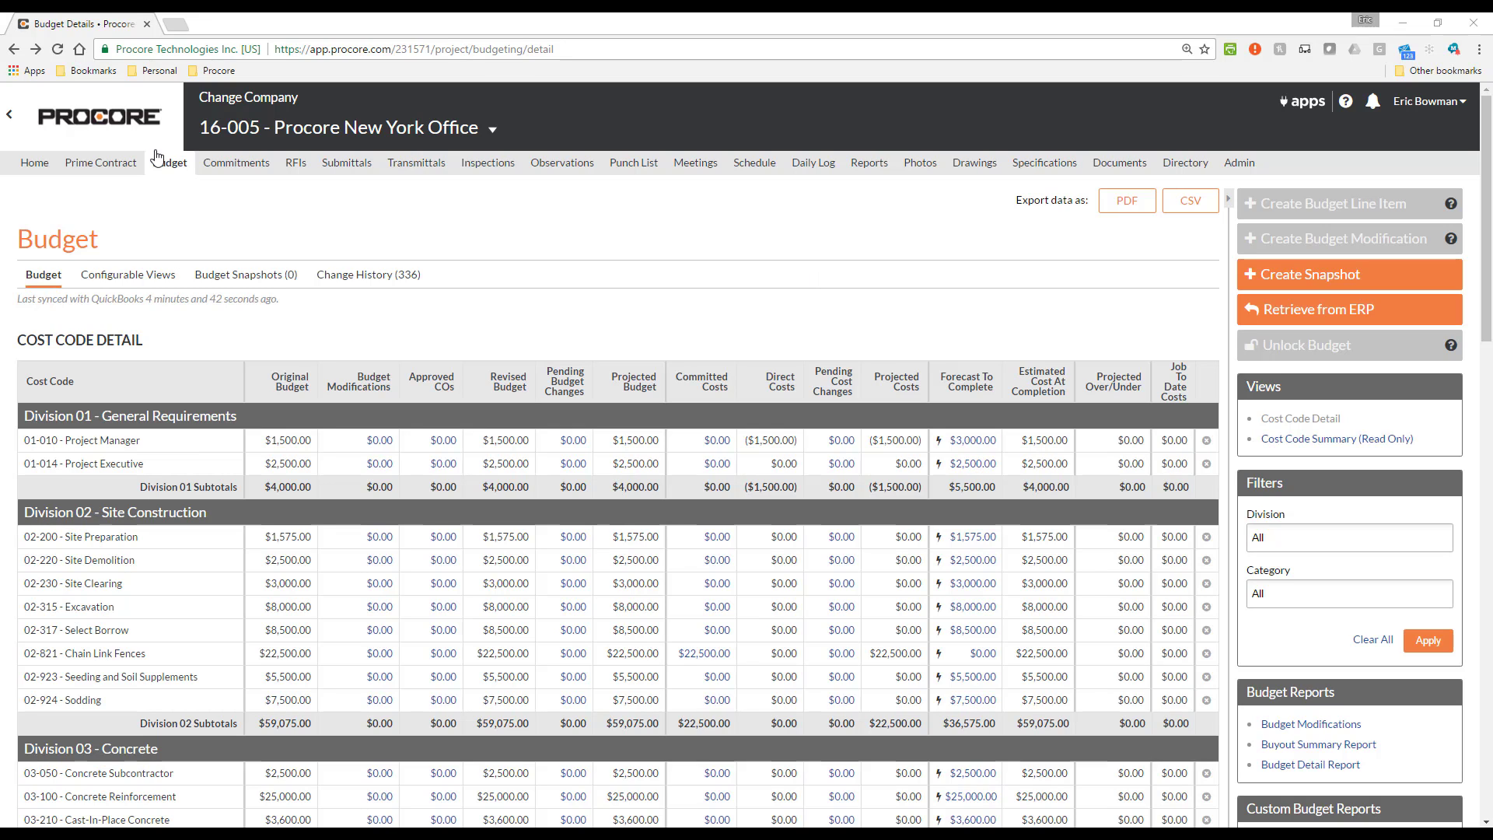
click(104, 117)
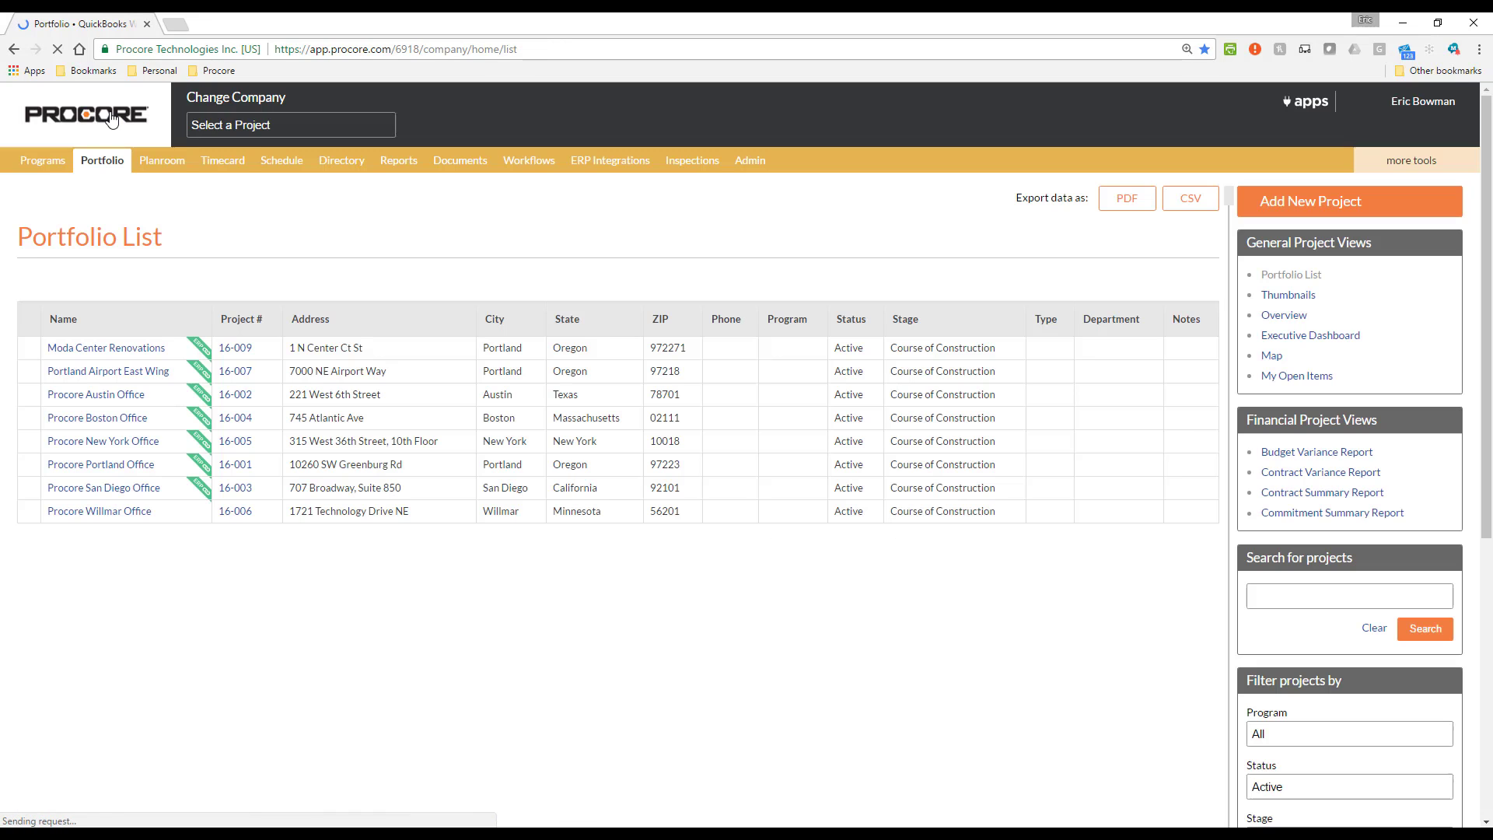
List ERP Integrations budgets ready to export, with New York Office marked Reject.
click(622, 174)
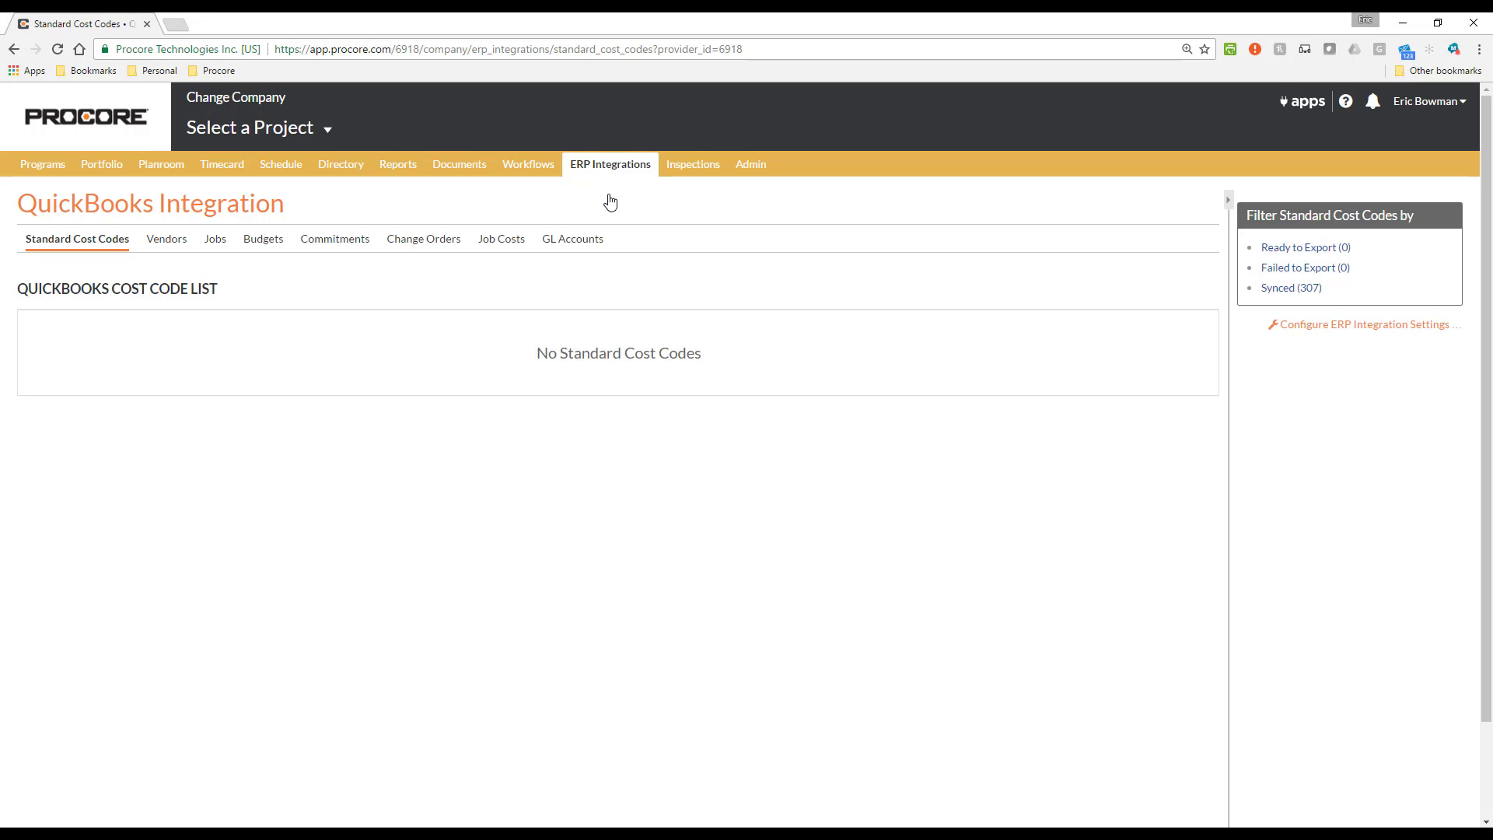
click(263, 244)
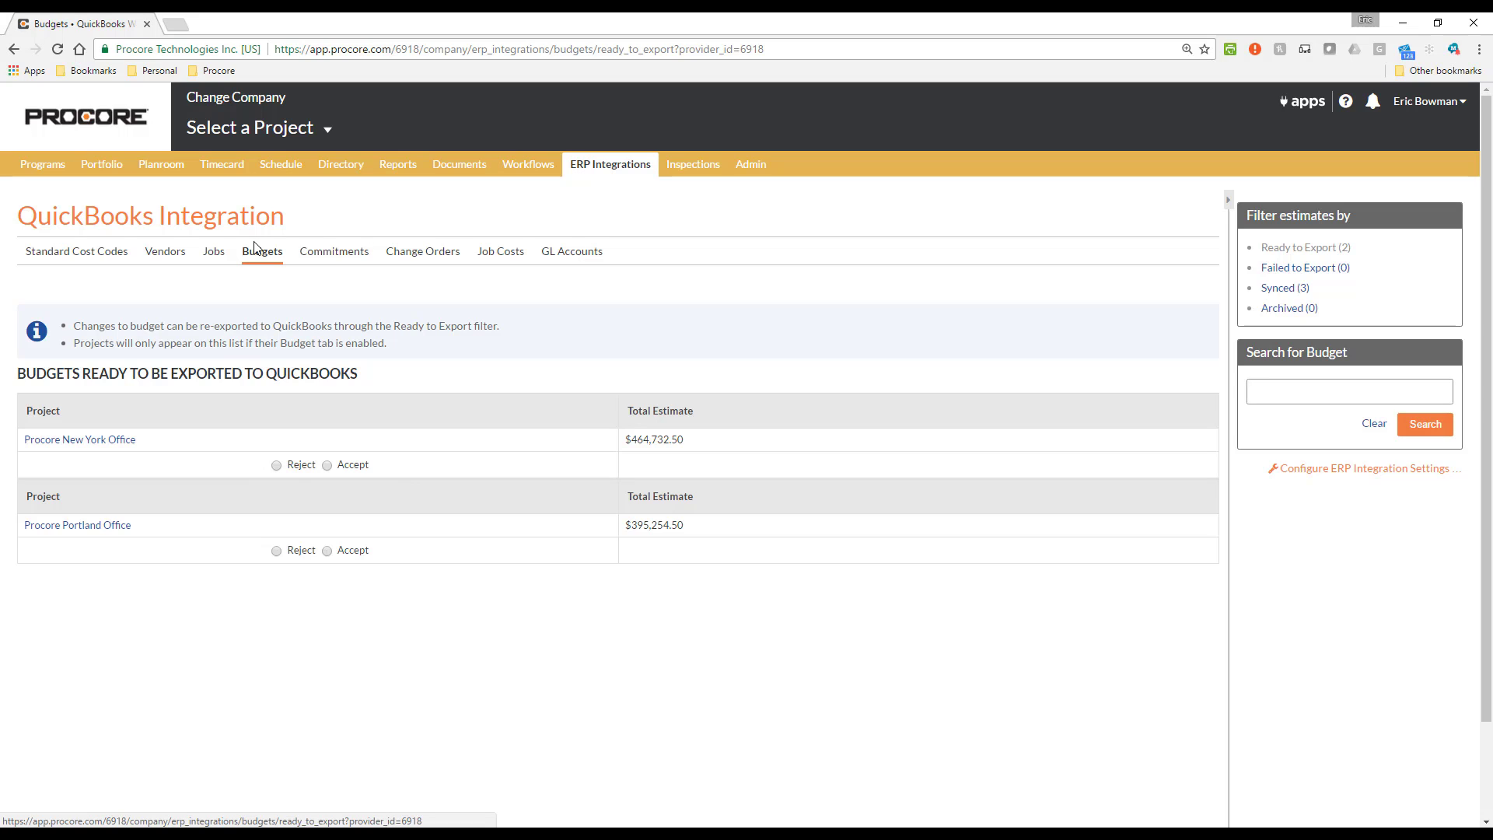
click(276, 466)
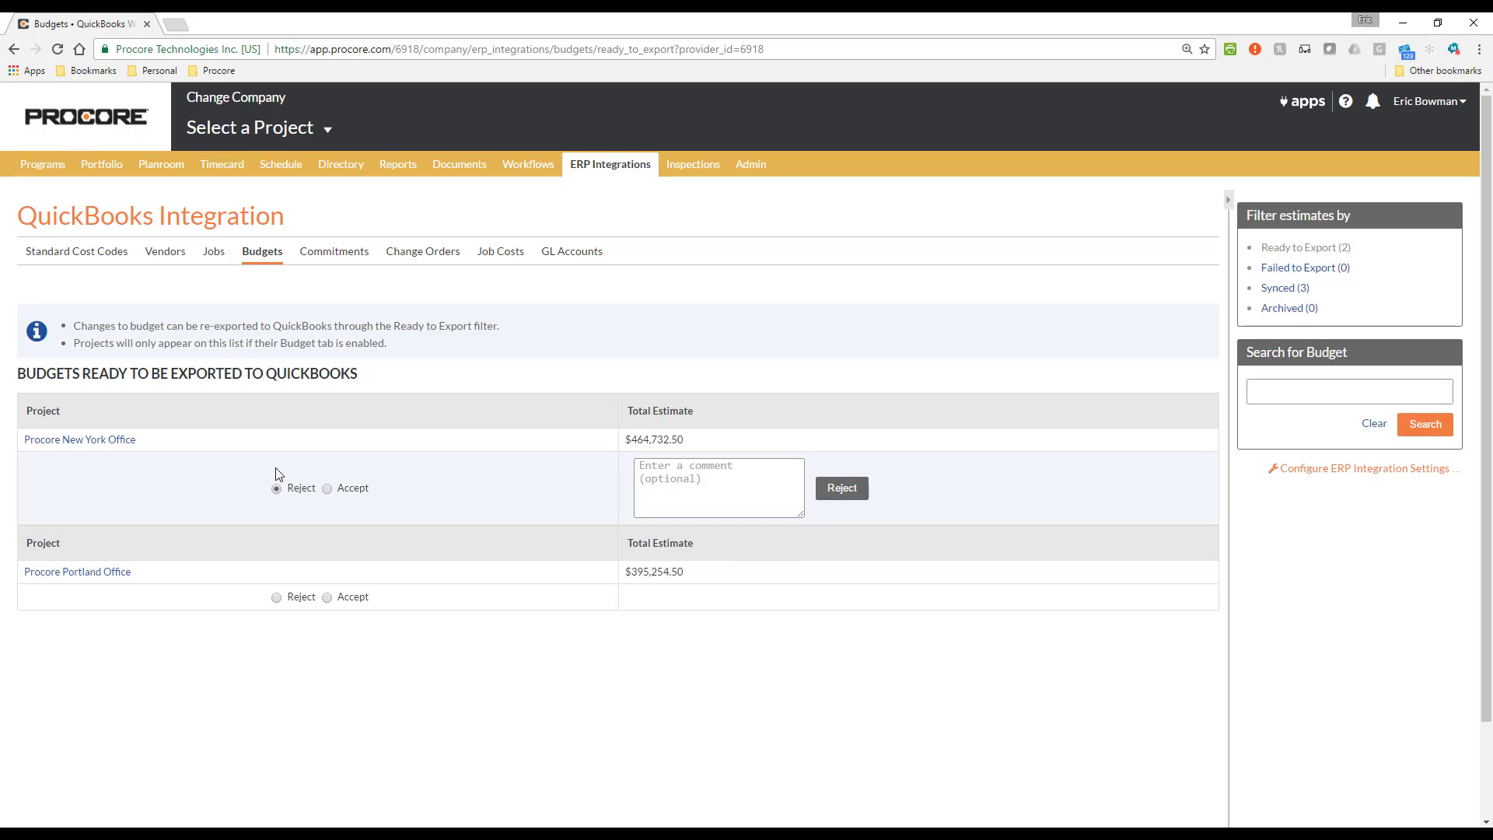
Switch the $464,732.50 New York Office budget to Accept and export it to QuickBooks.
click(327, 489)
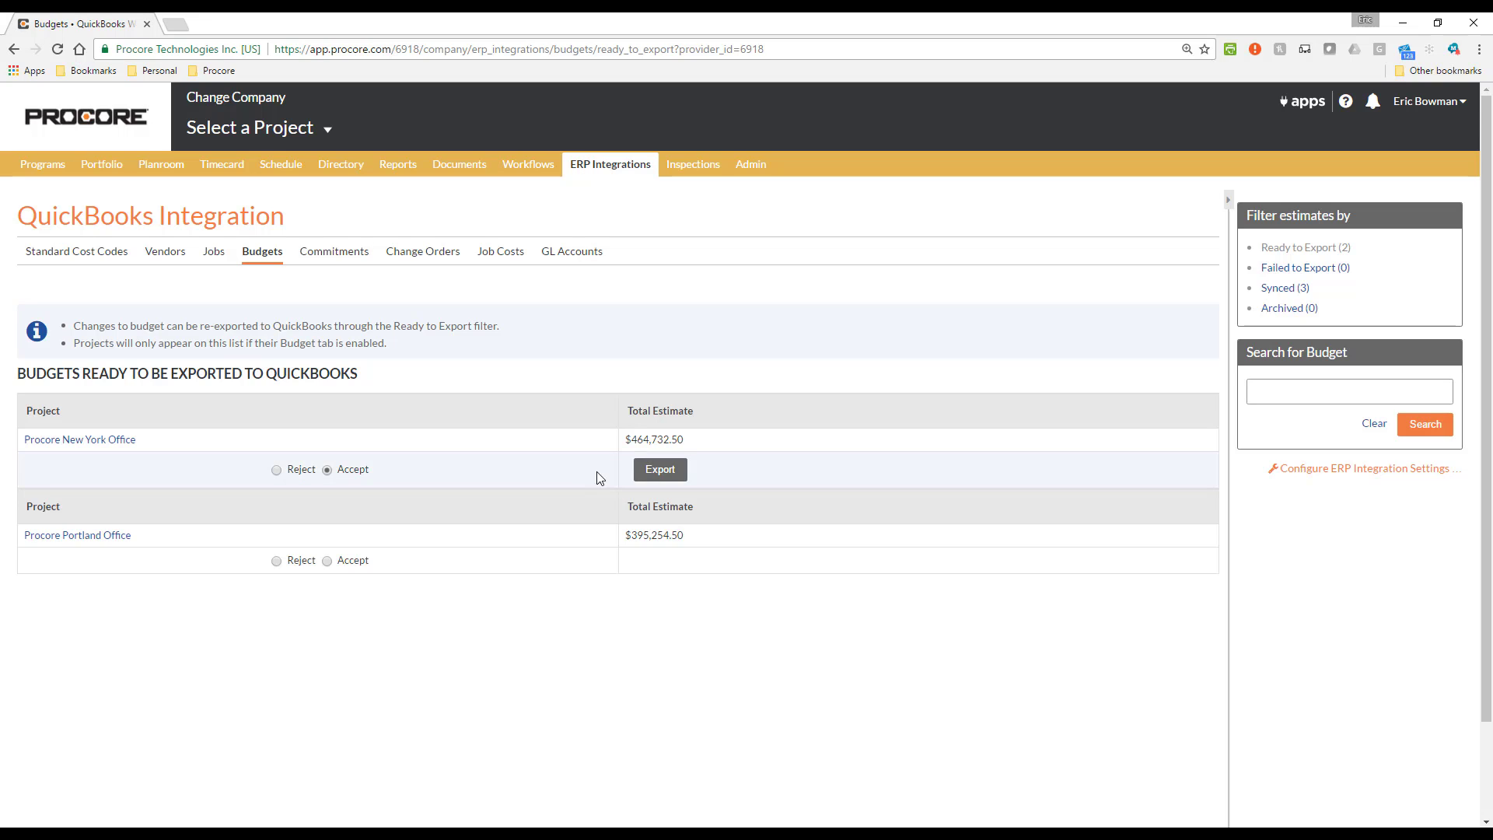
click(667, 468)
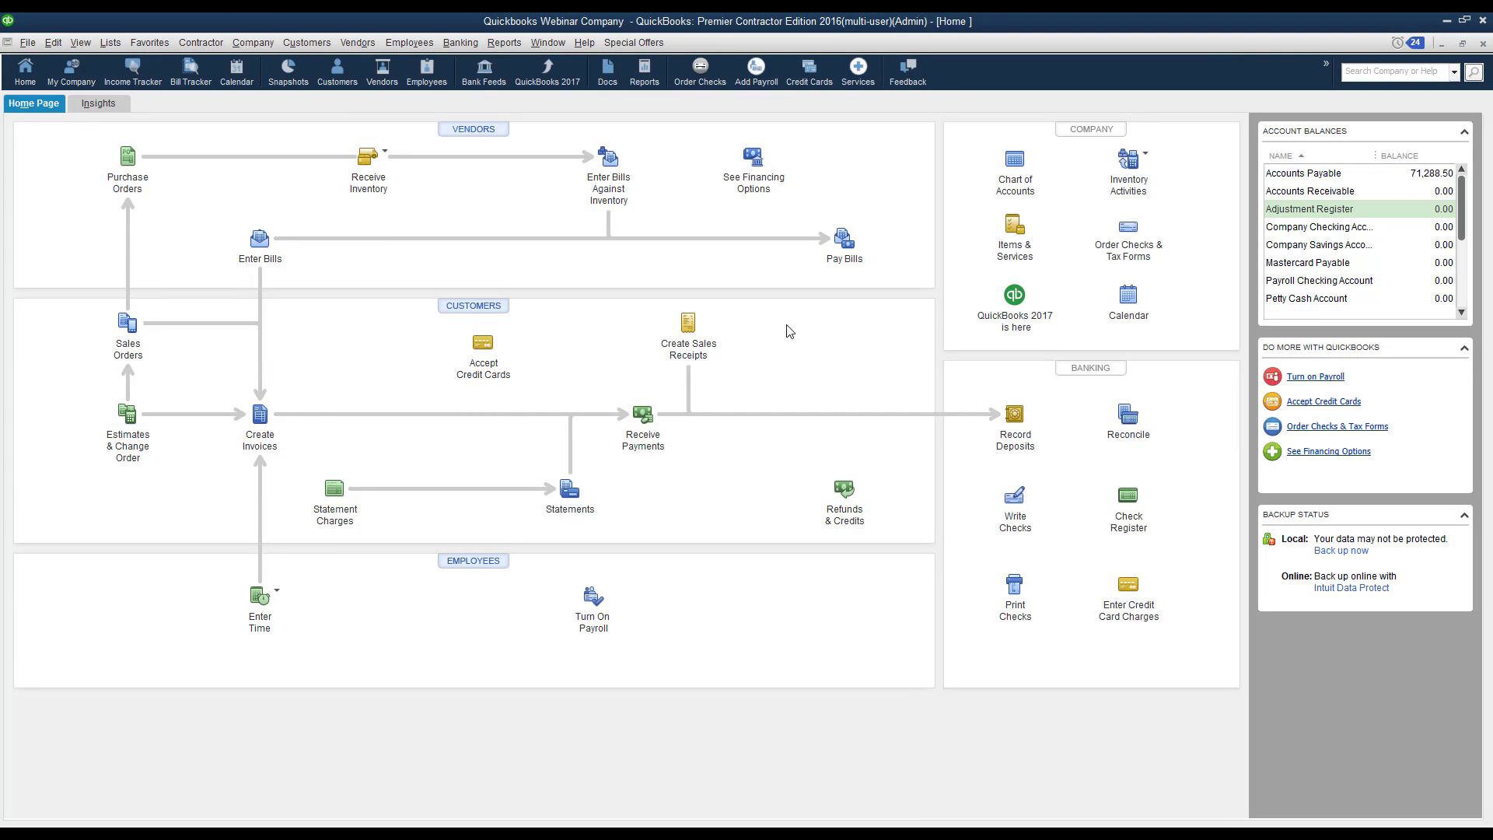
In the Customer Center, open Estimate 7 for 464,732.50 on the Procore New York Office job.
click(334, 70)
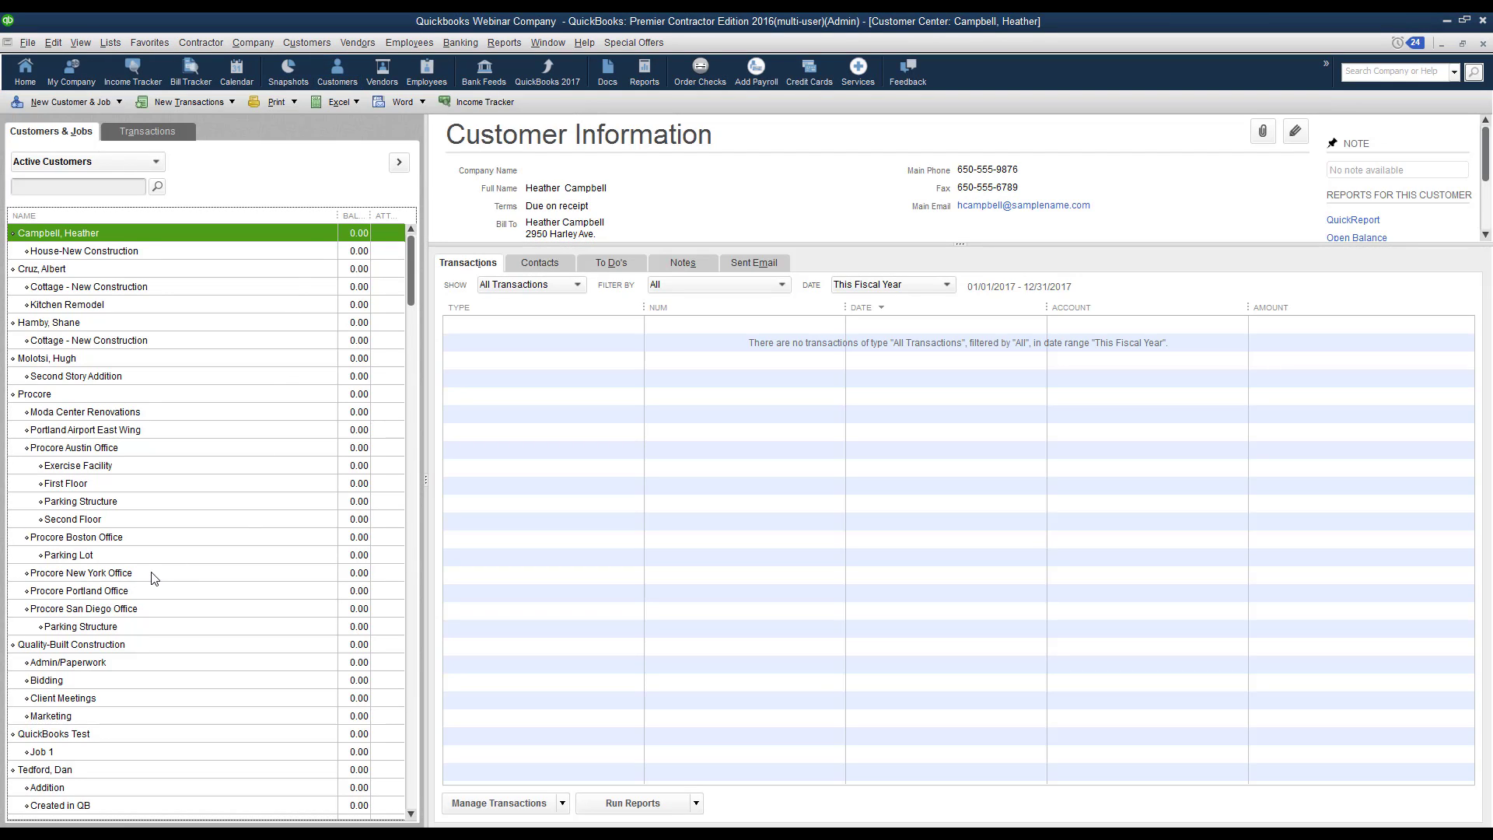
click(128, 573)
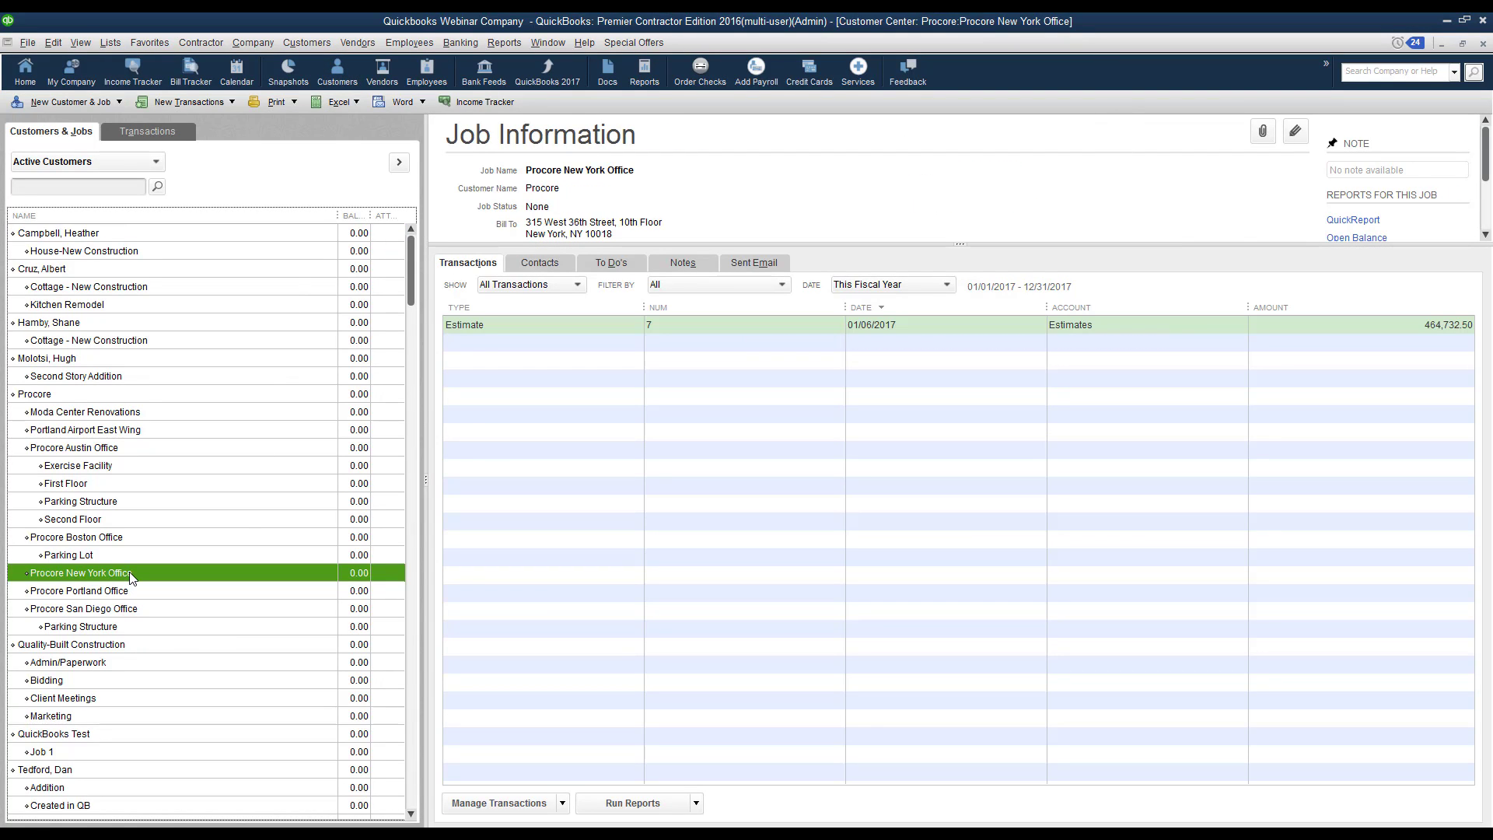
click(599, 326)
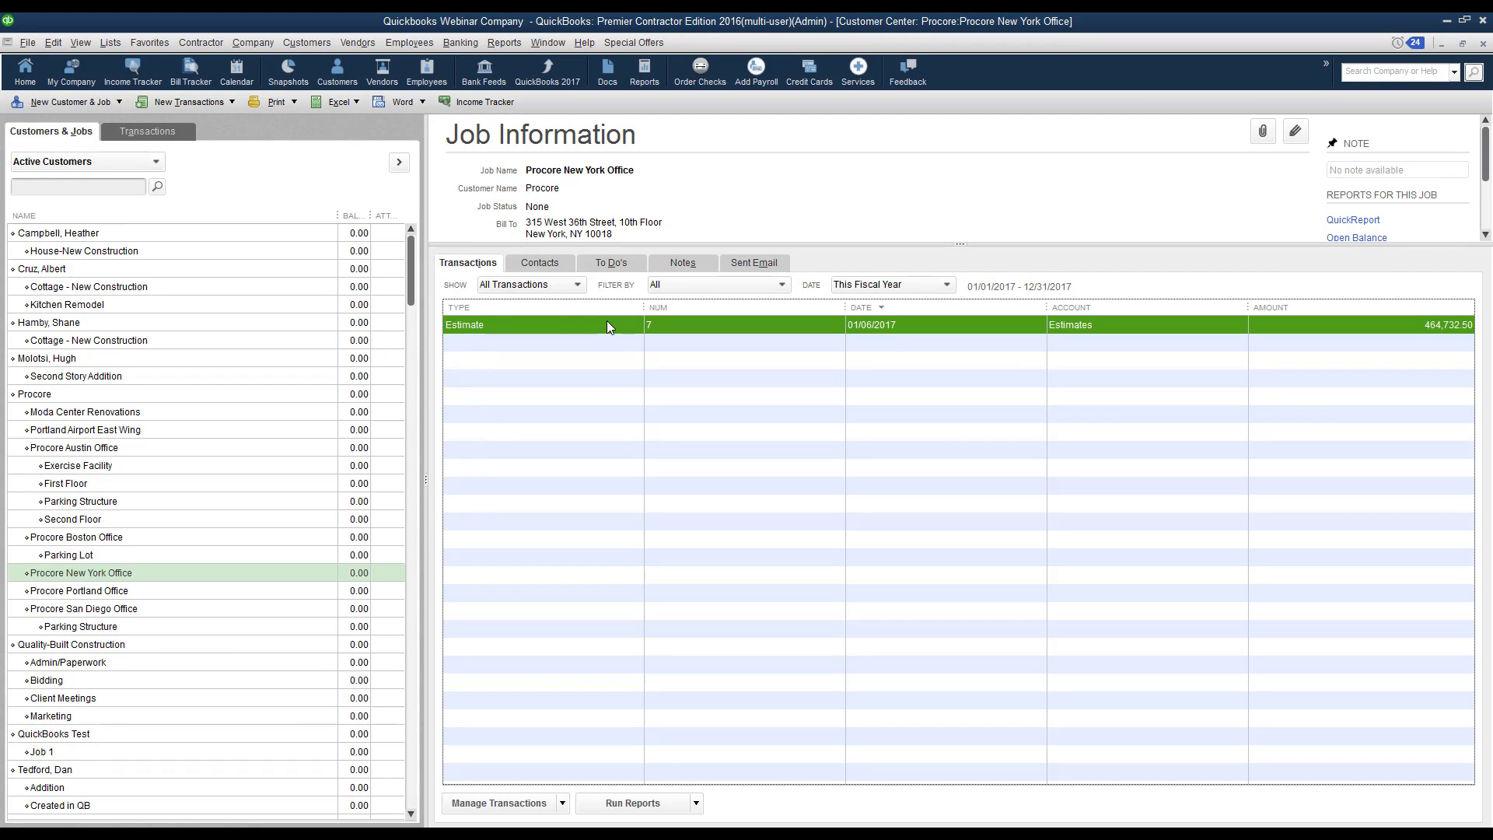
double_click(608, 325)
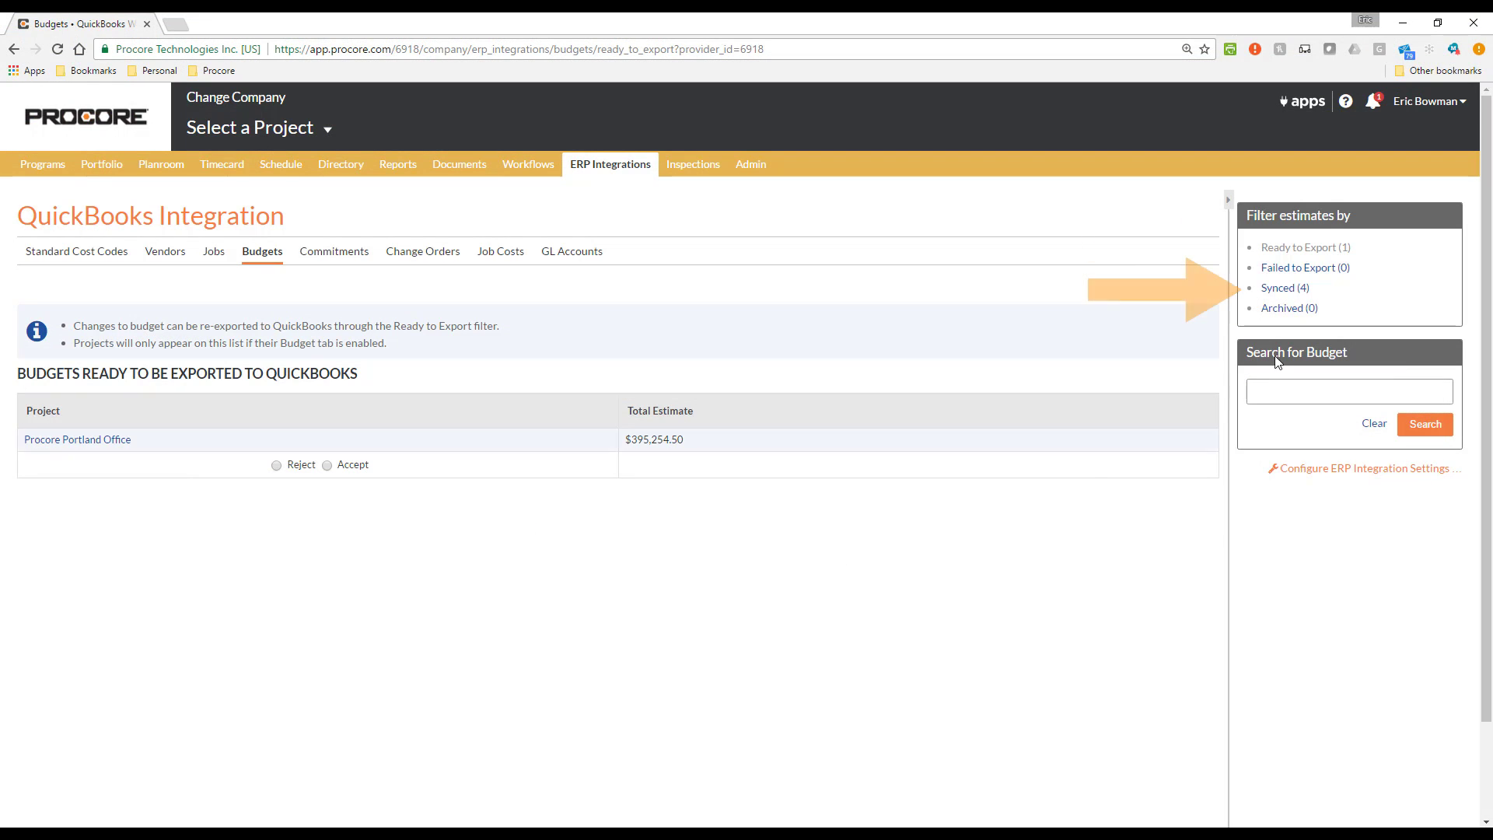
View the Synced (4) budgets list including New York Office, then show commitments ready to export.
click(1305, 293)
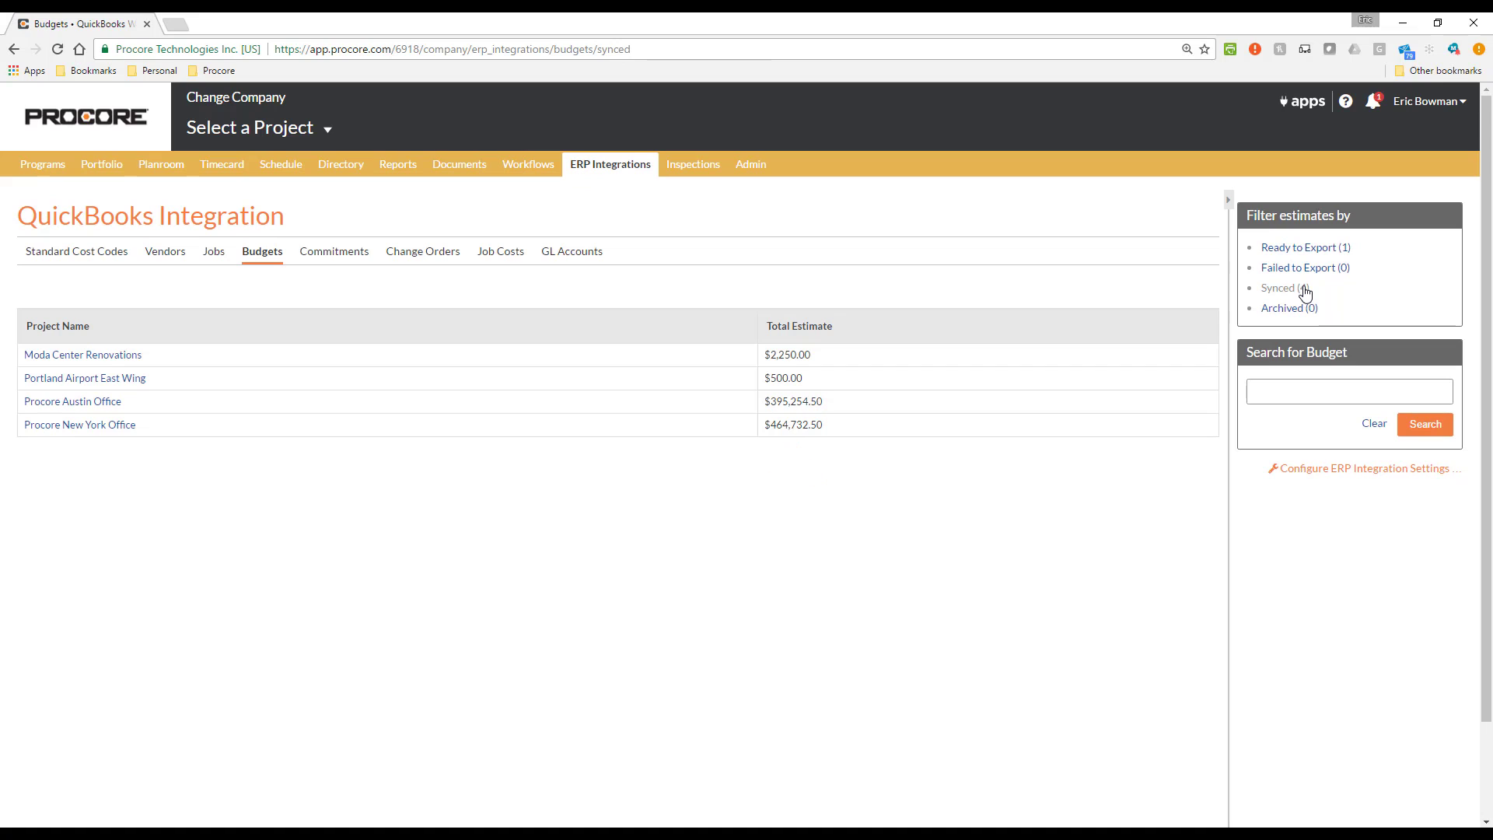
click(367, 251)
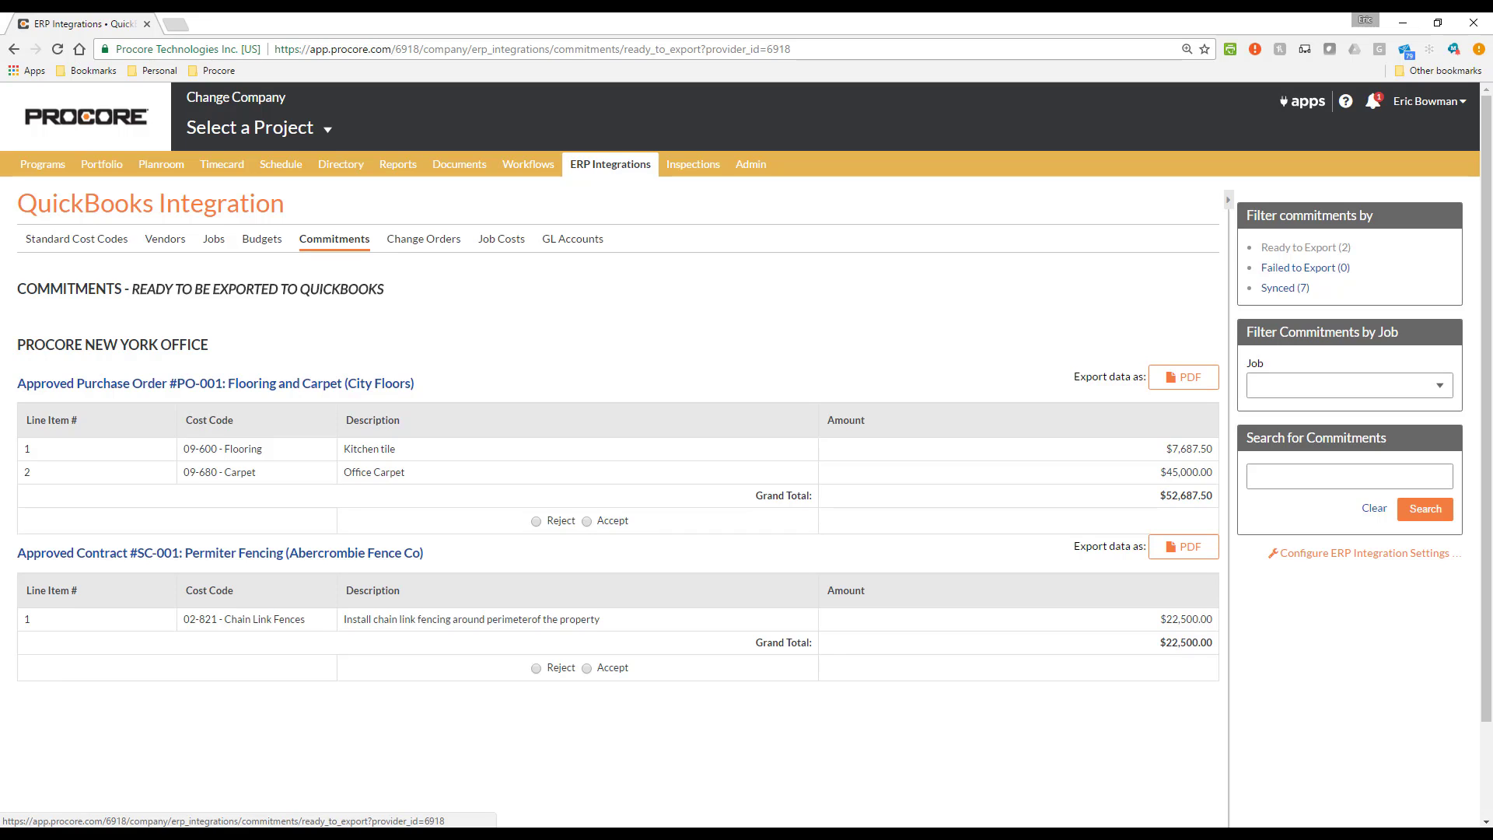
Set Purchase Order #PO-001 ($52,687.50) to Accept and export it to QuickBooks.
click(536, 521)
click(587, 544)
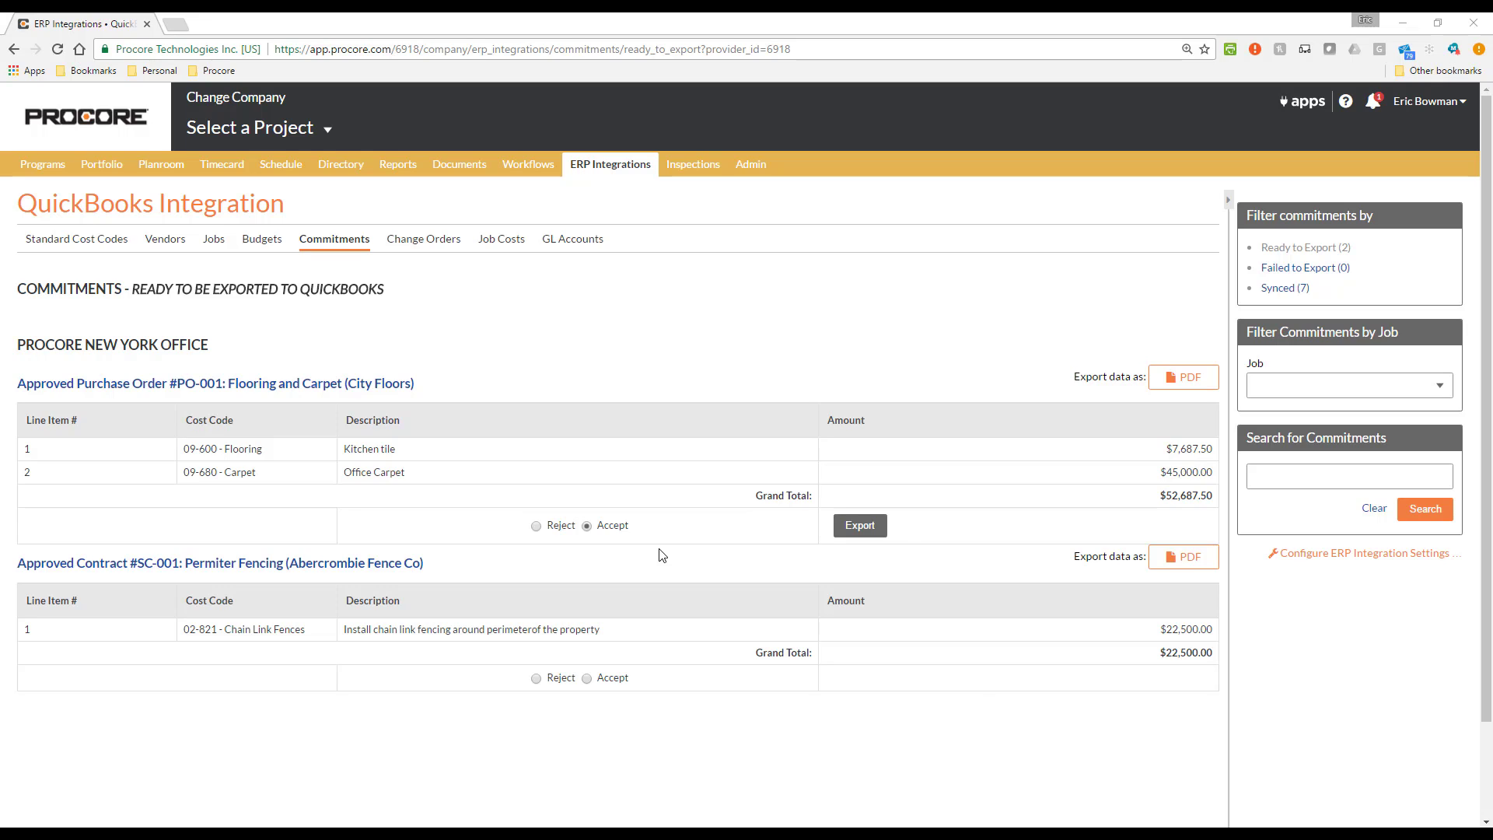
click(854, 533)
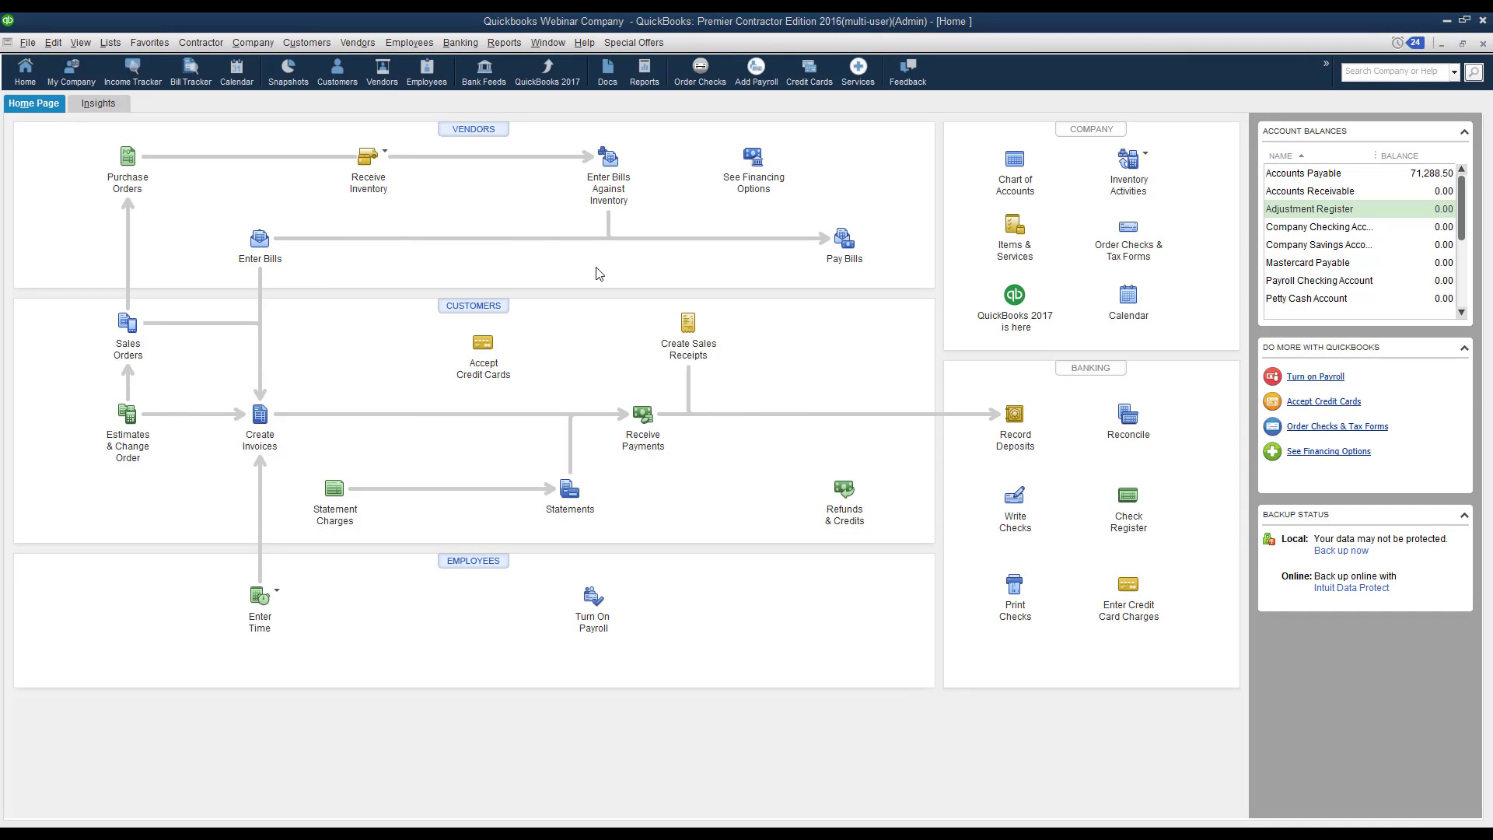
In the Vendor Center, open City Floors' purchase order PO-001 for 52,687.50.
click(376, 74)
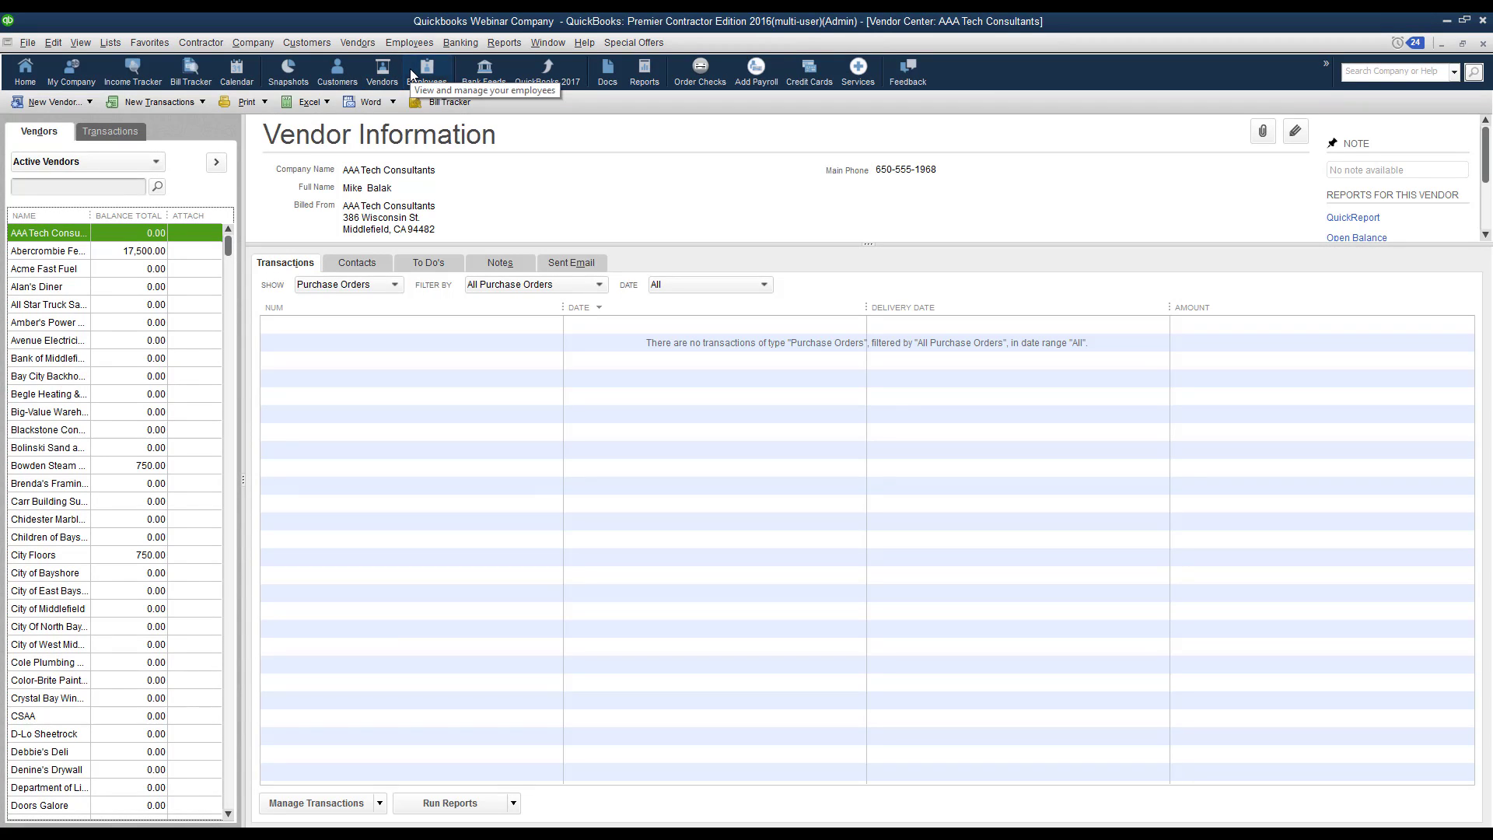
click(60, 557)
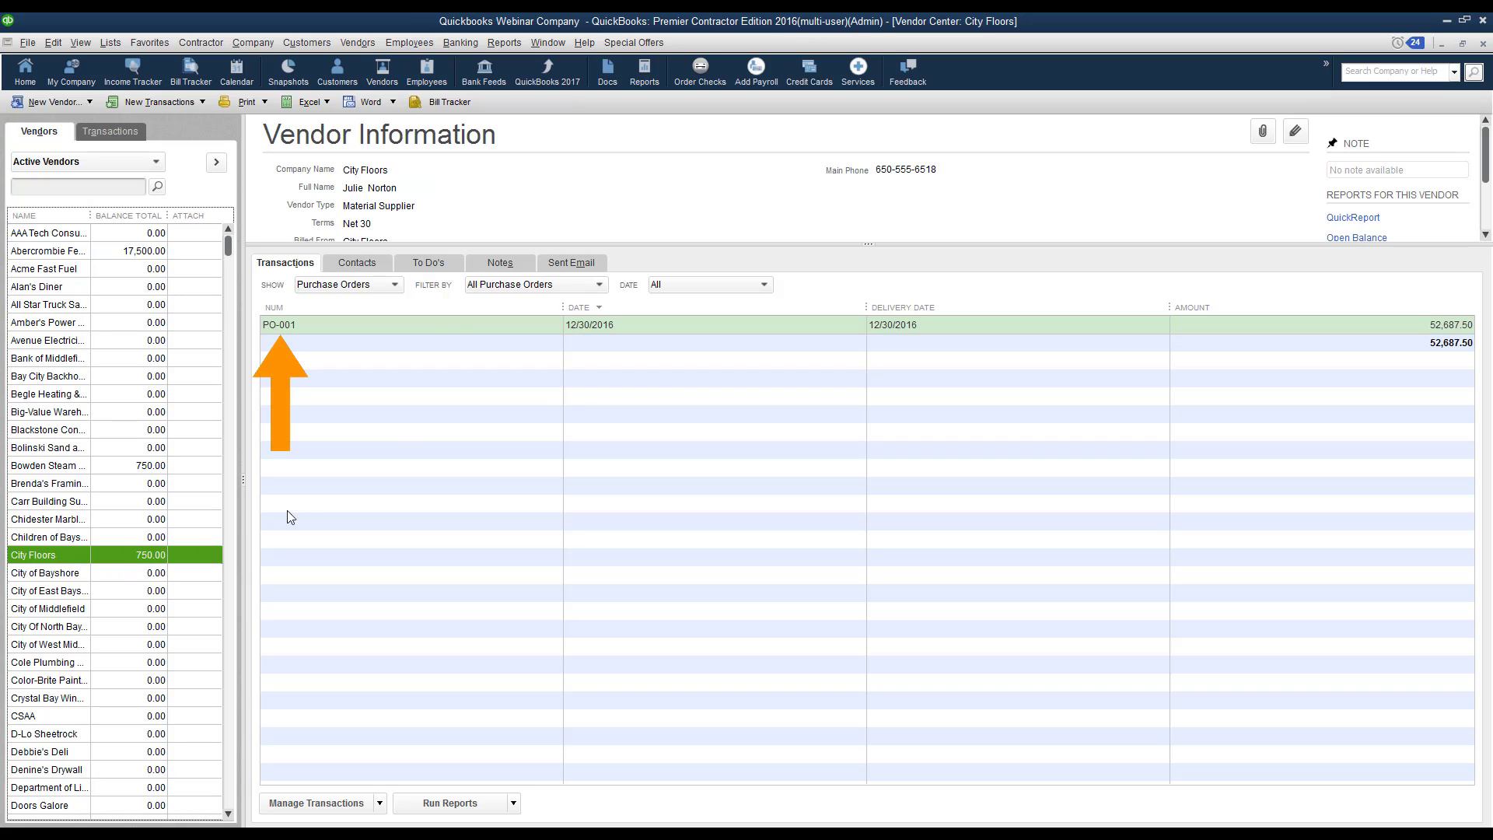
double_click(459, 325)
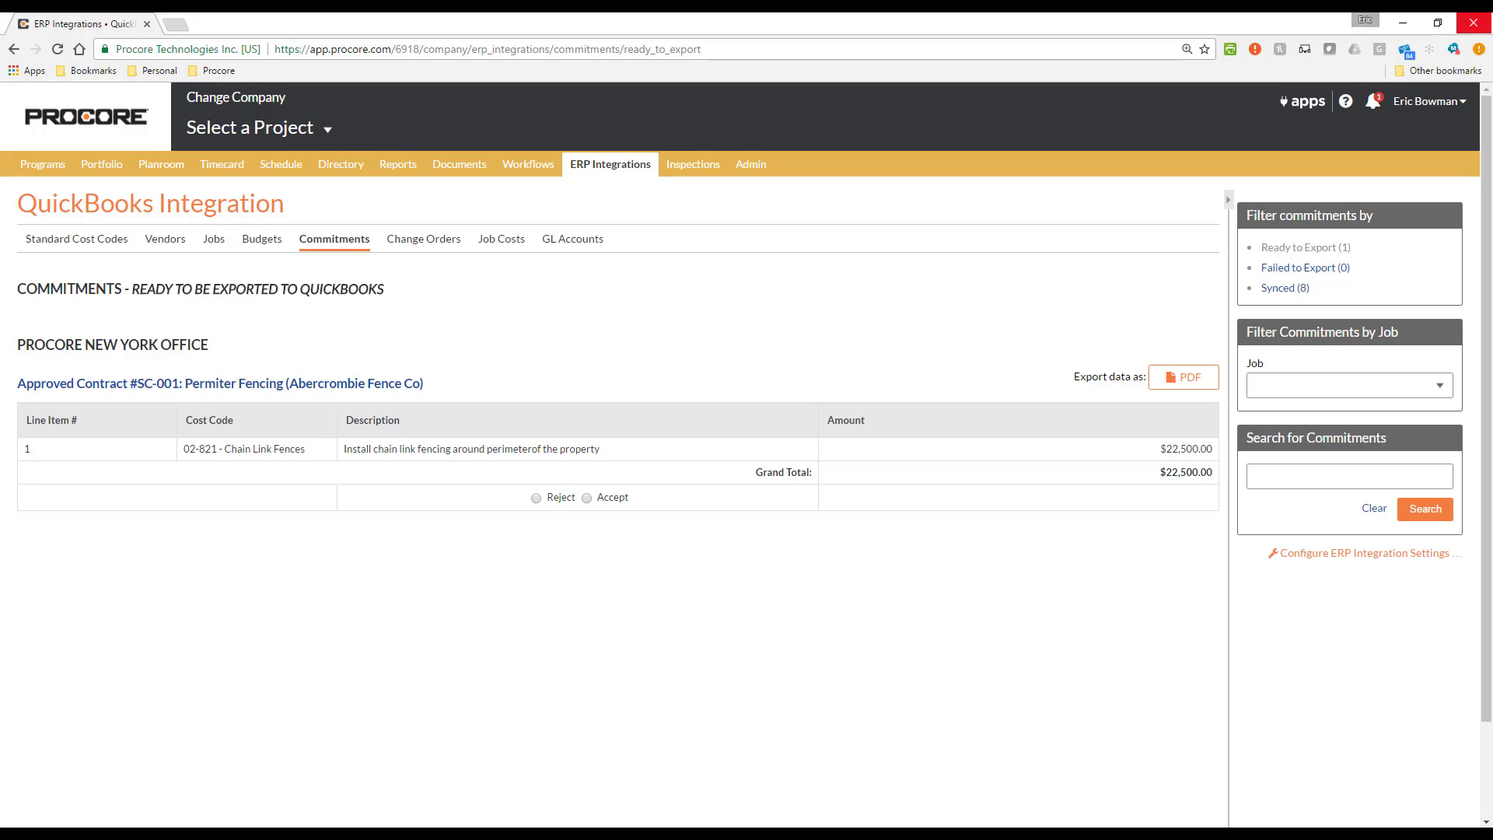
Open the Select a Project dropdown on the ERP Integrations Commitments page.
click(285, 131)
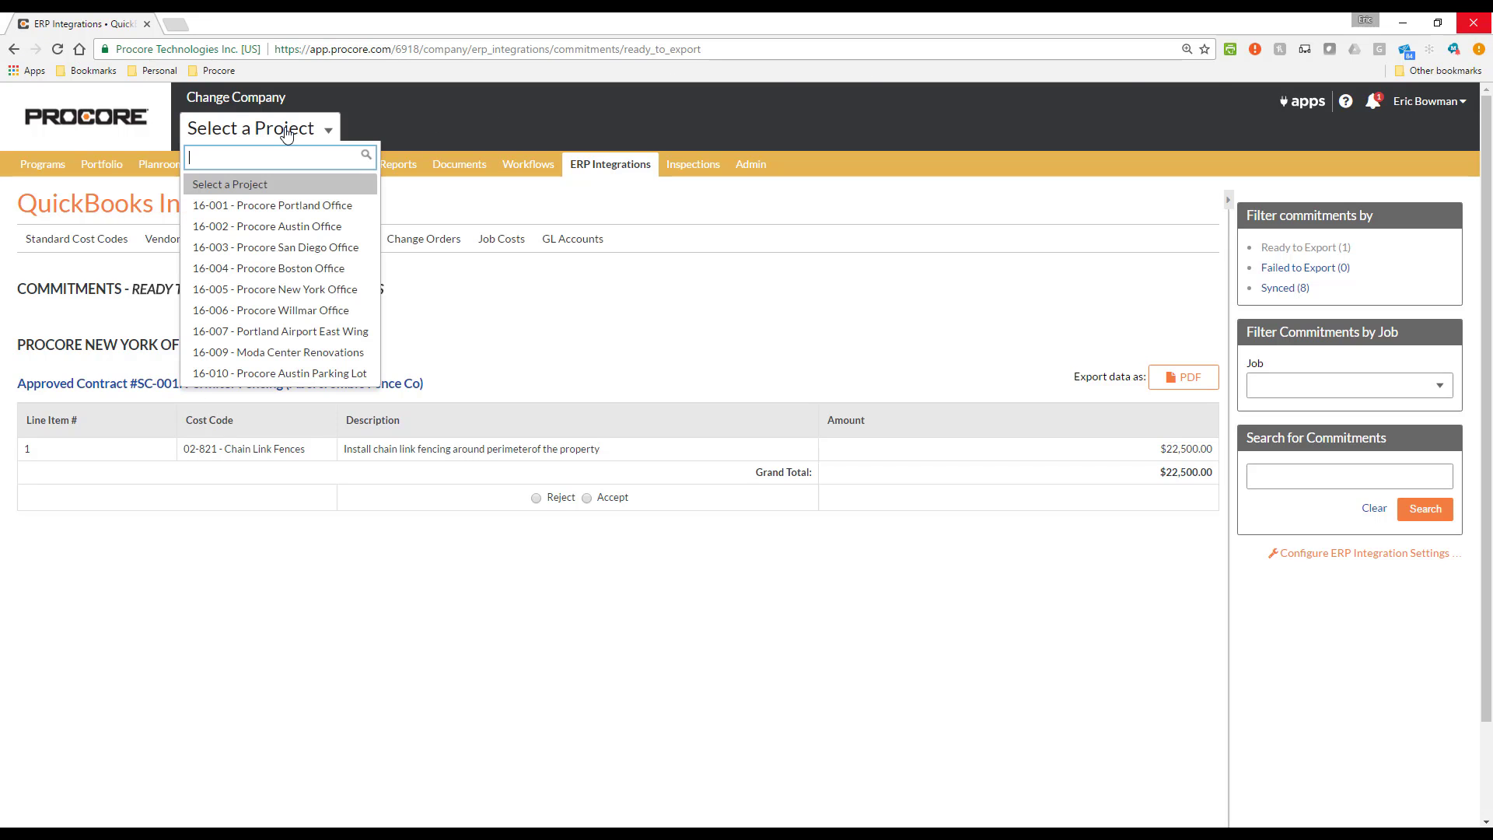
Switch to 16-005 Procore New York Office and review its budget cost codes, e.g. 02-821 Chain Link Fences.
click(253, 292)
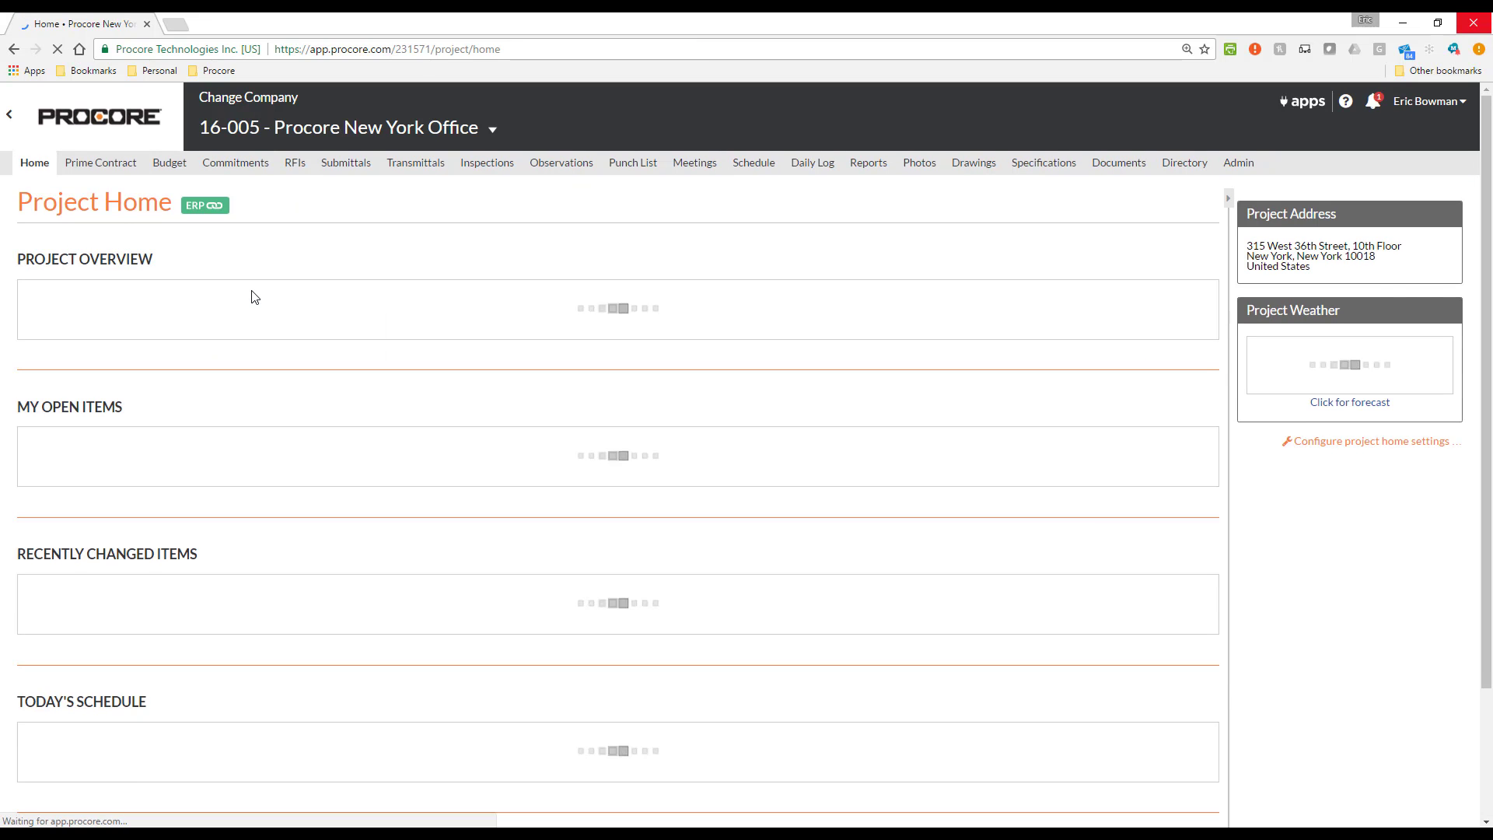
click(171, 163)
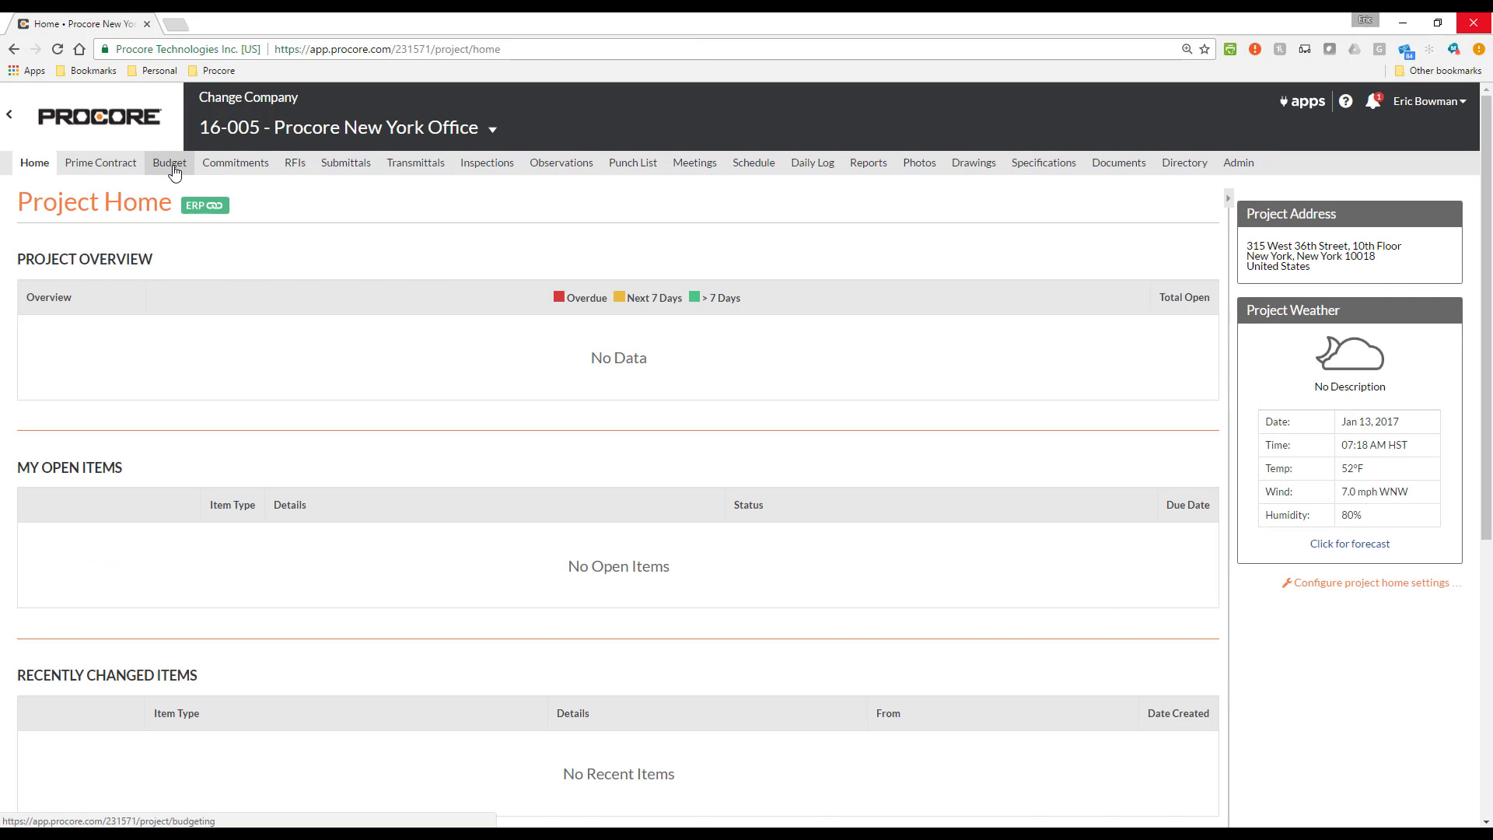
scroll(1004, 251, down, 1)
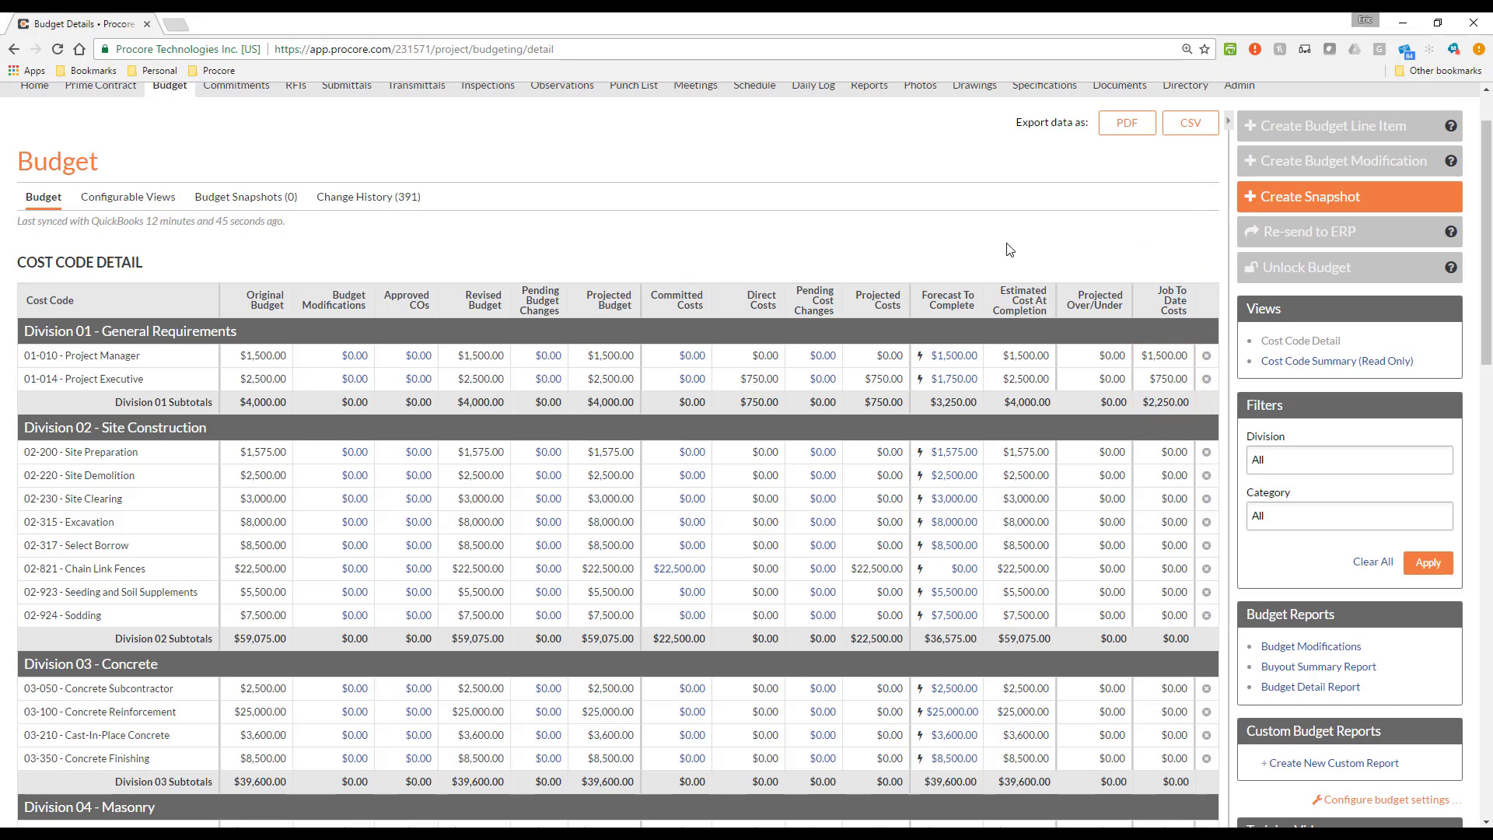
mouse_move(1170, 294)
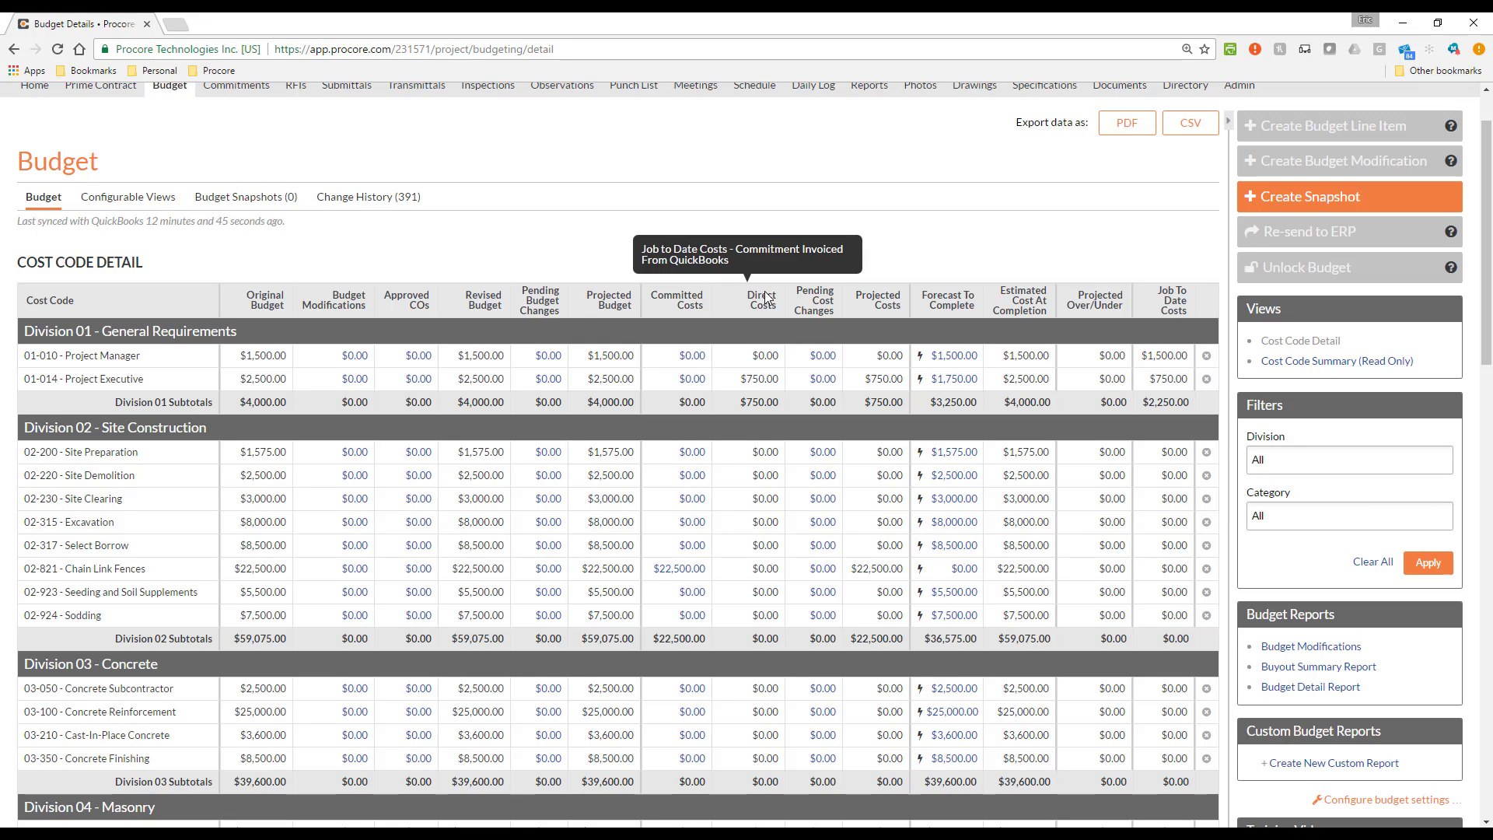
scroll(765, 297, up, 1)
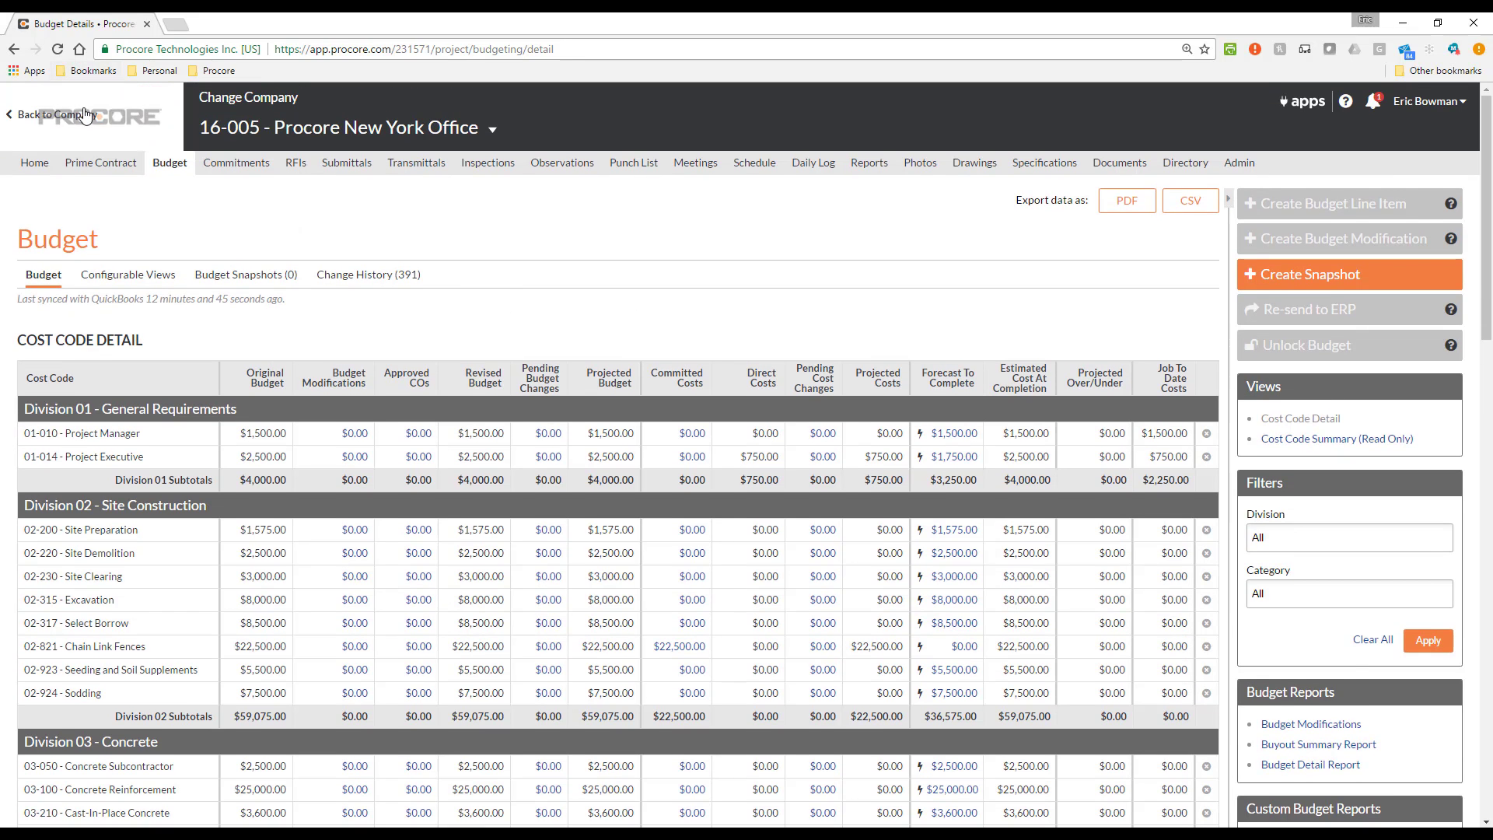
From the company level, open the QuickBooks integration and filter standard cost codes to the 307 synced.
click(86, 115)
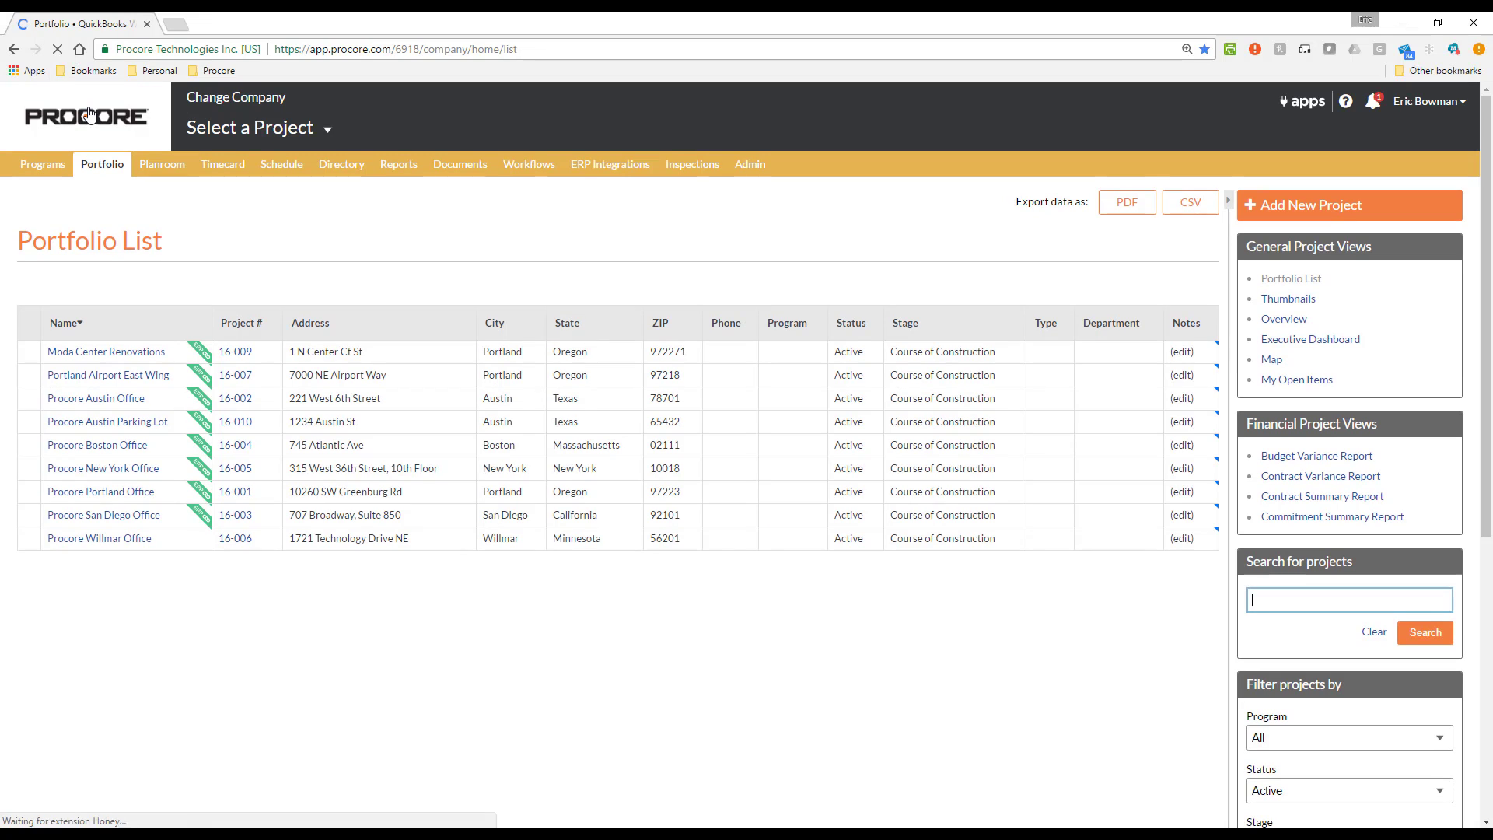
click(609, 164)
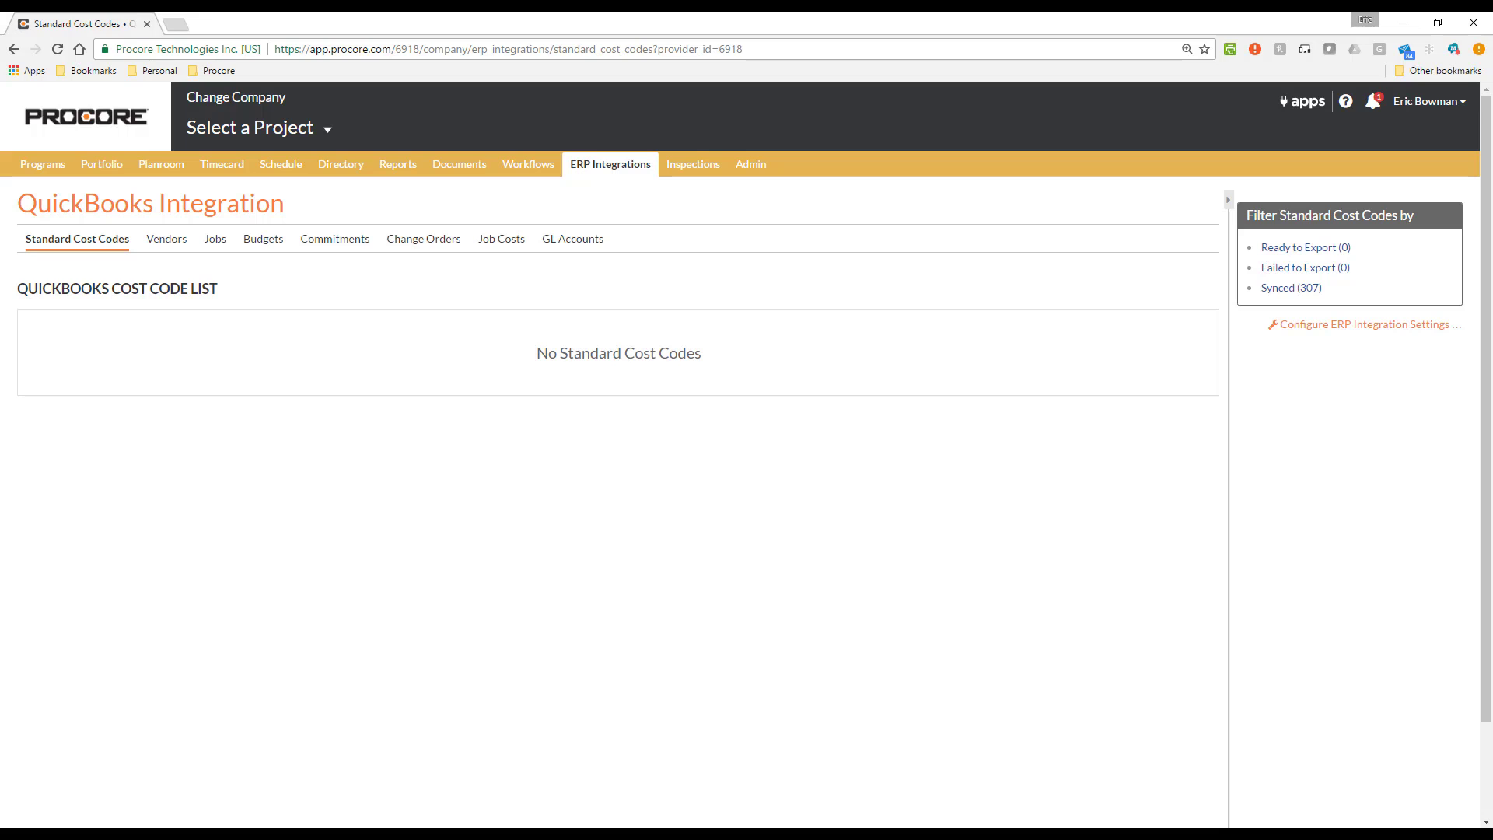
click(1280, 289)
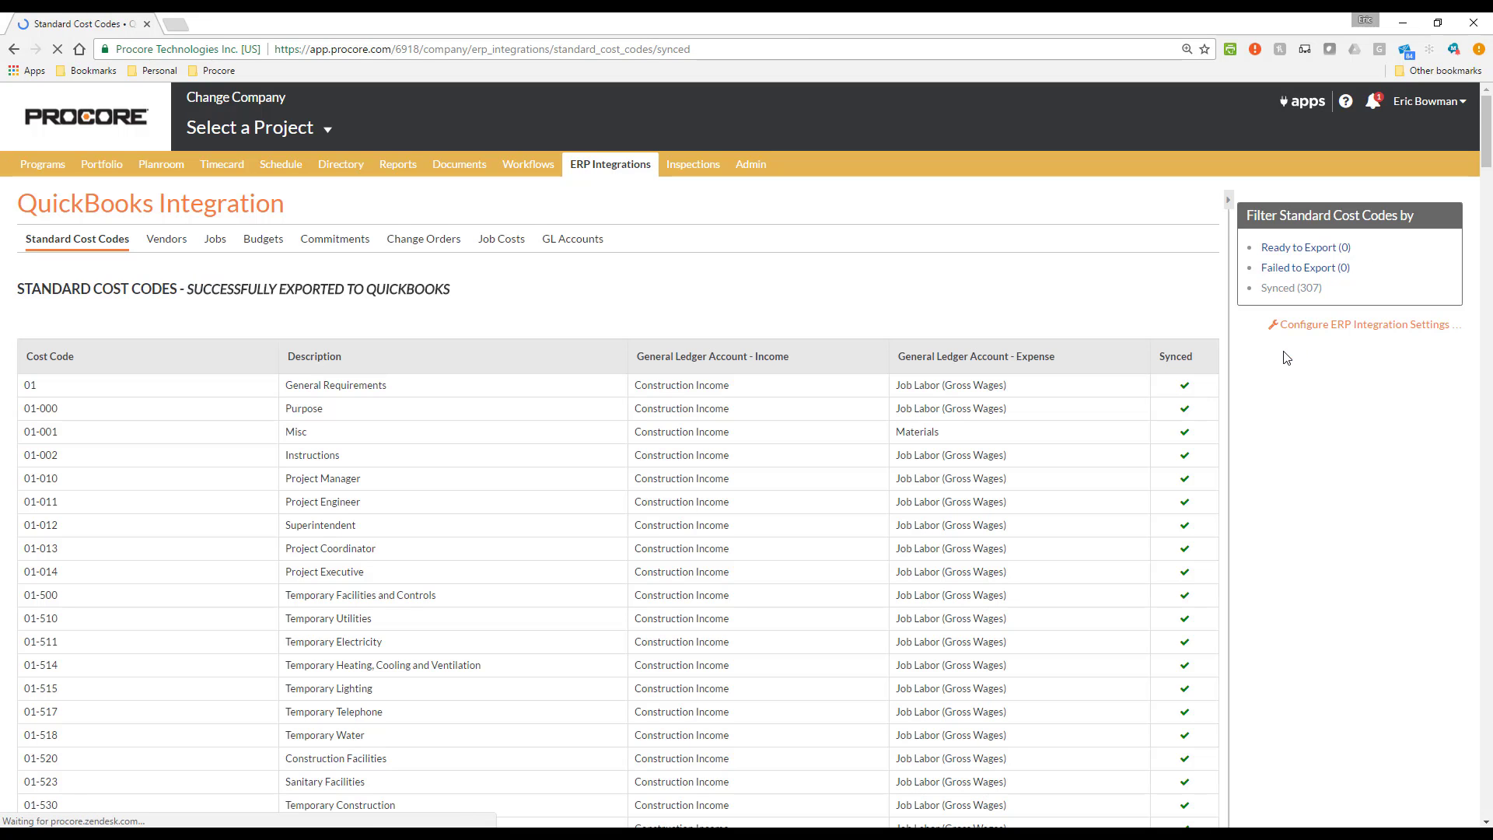
Switch the QuickBooks Integration to Vendors, showing 89 QuickBooks-only vendors ready to import.
click(161, 246)
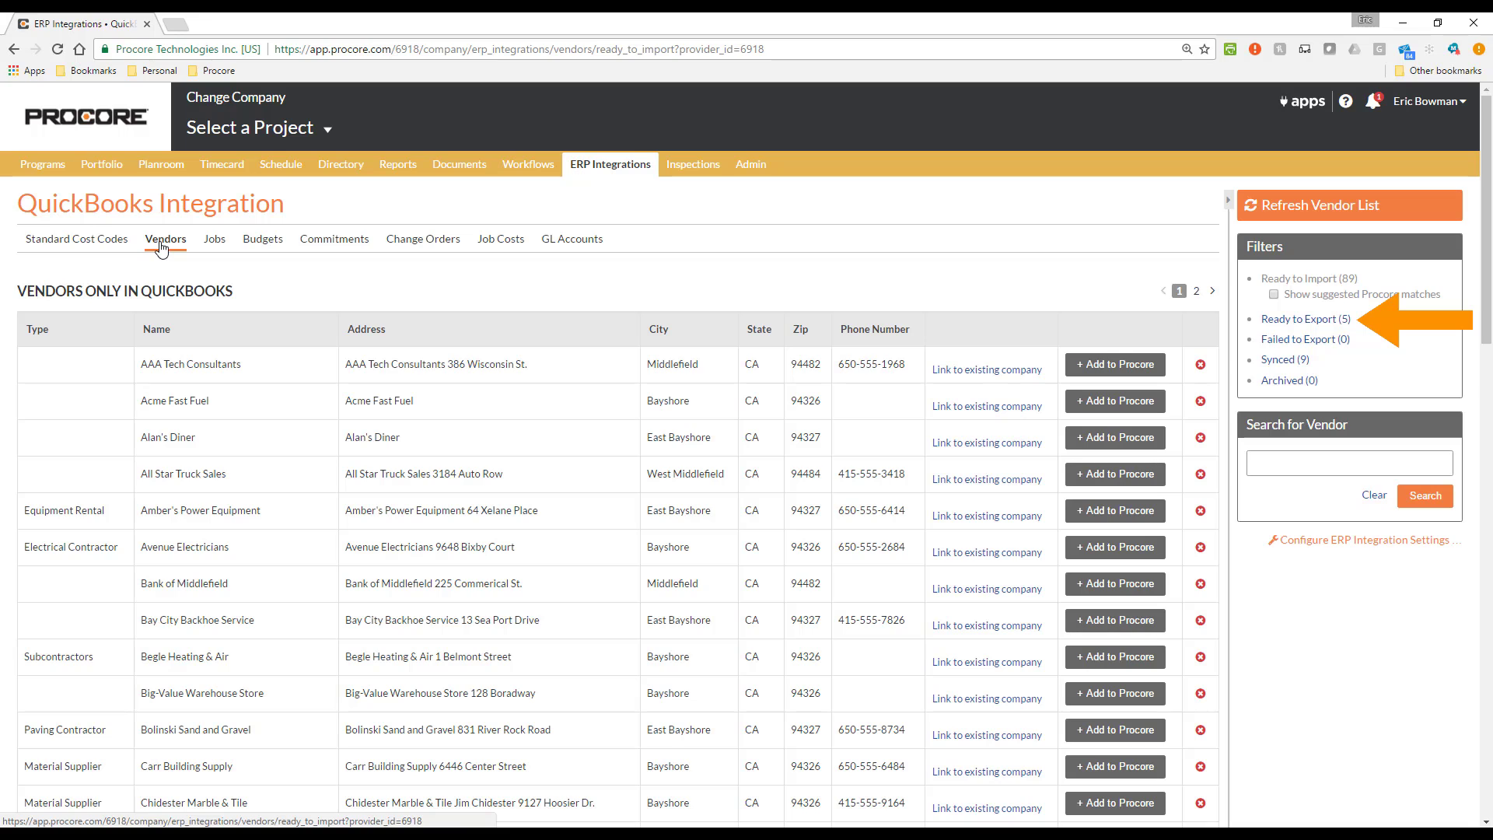
Filter vendors to the 5 Procore-only companies ready to export, such as 123 Company.
click(1306, 319)
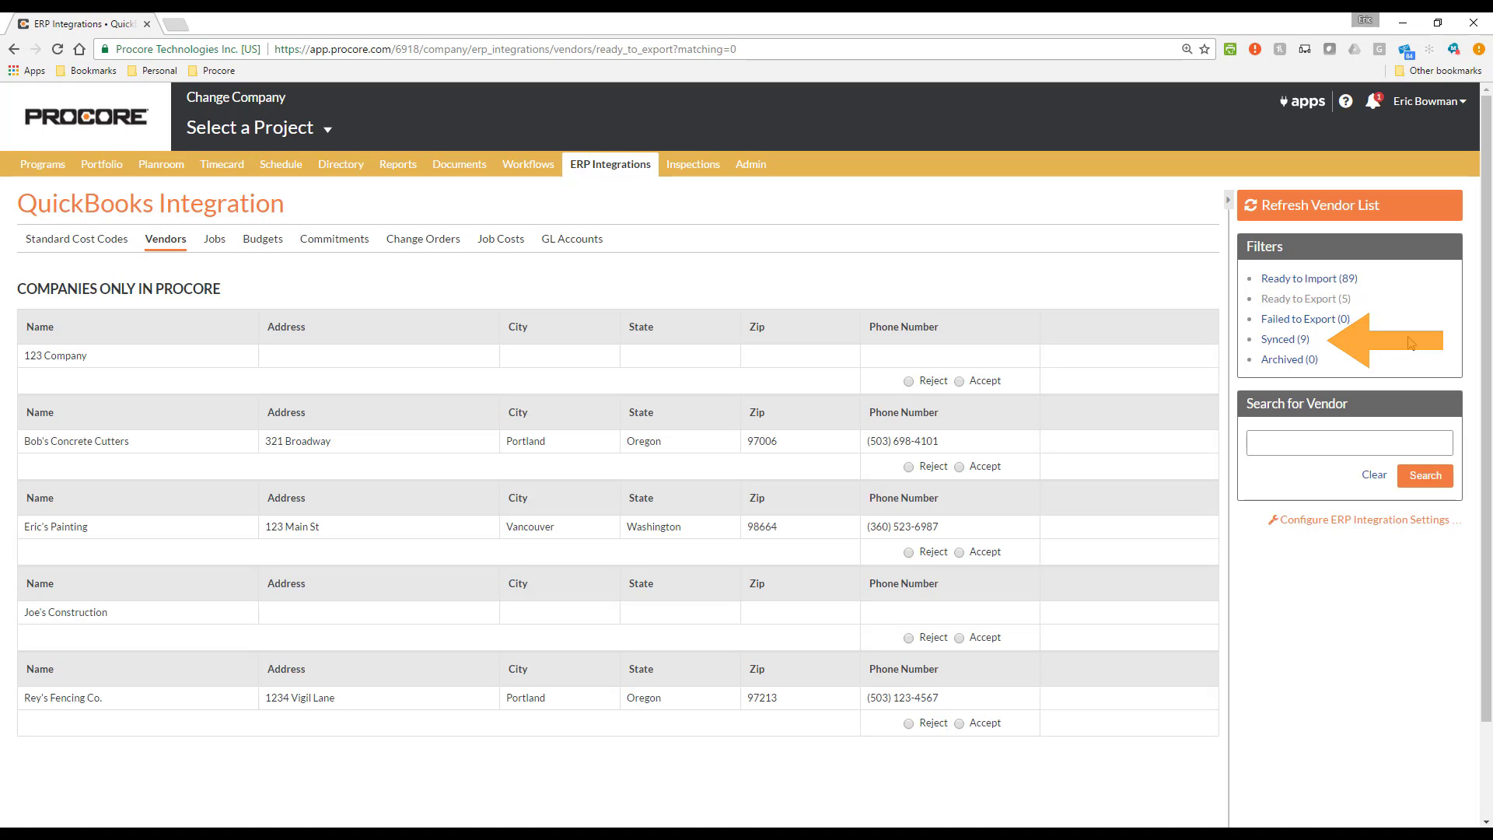
Filter vendors to the 9 synced ones, then compare Jobs, showing 16 QuickBooks-only jobs ready to import.
click(1290, 342)
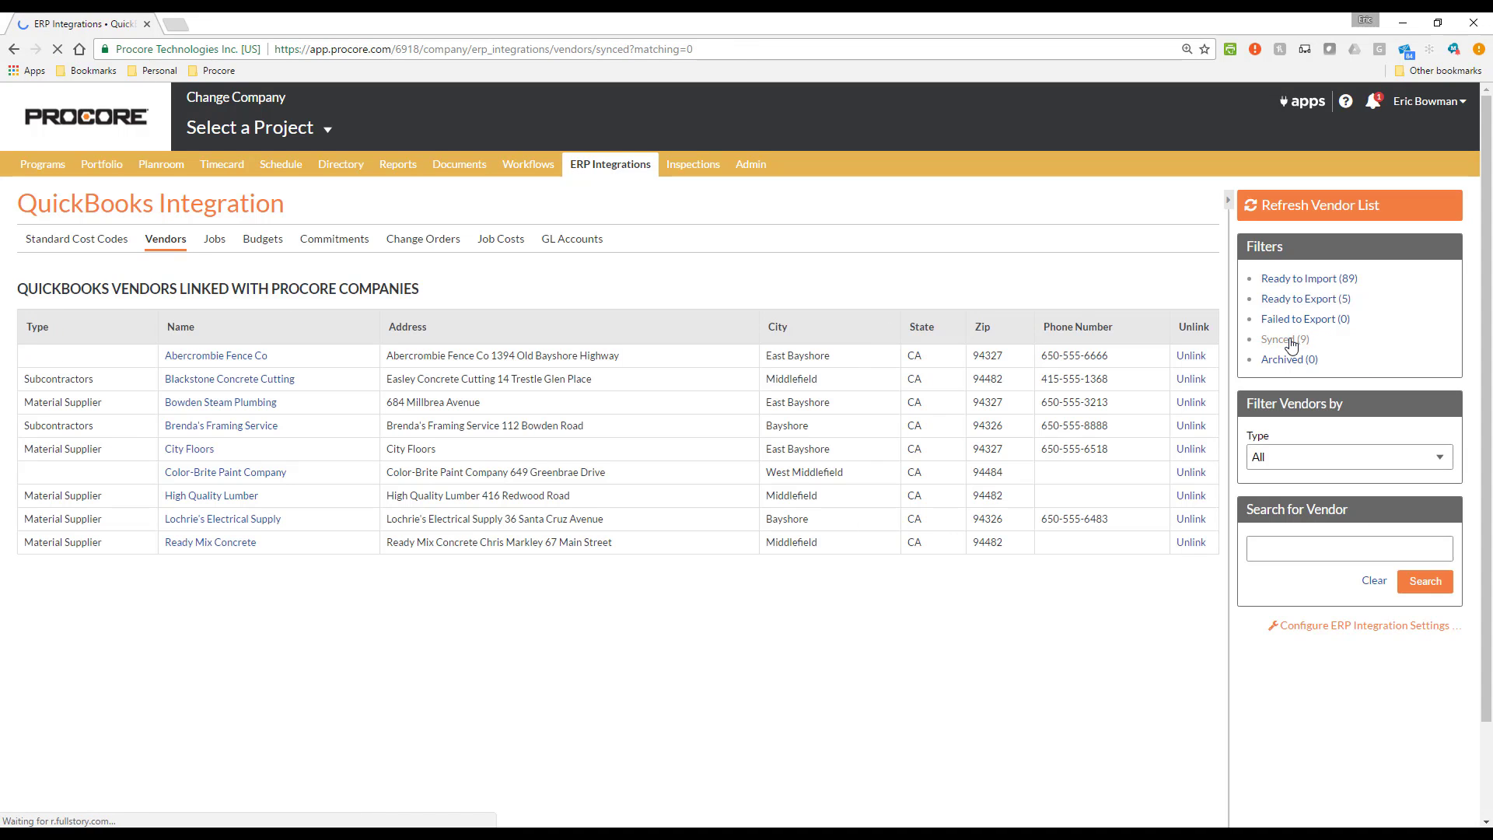
click(214, 241)
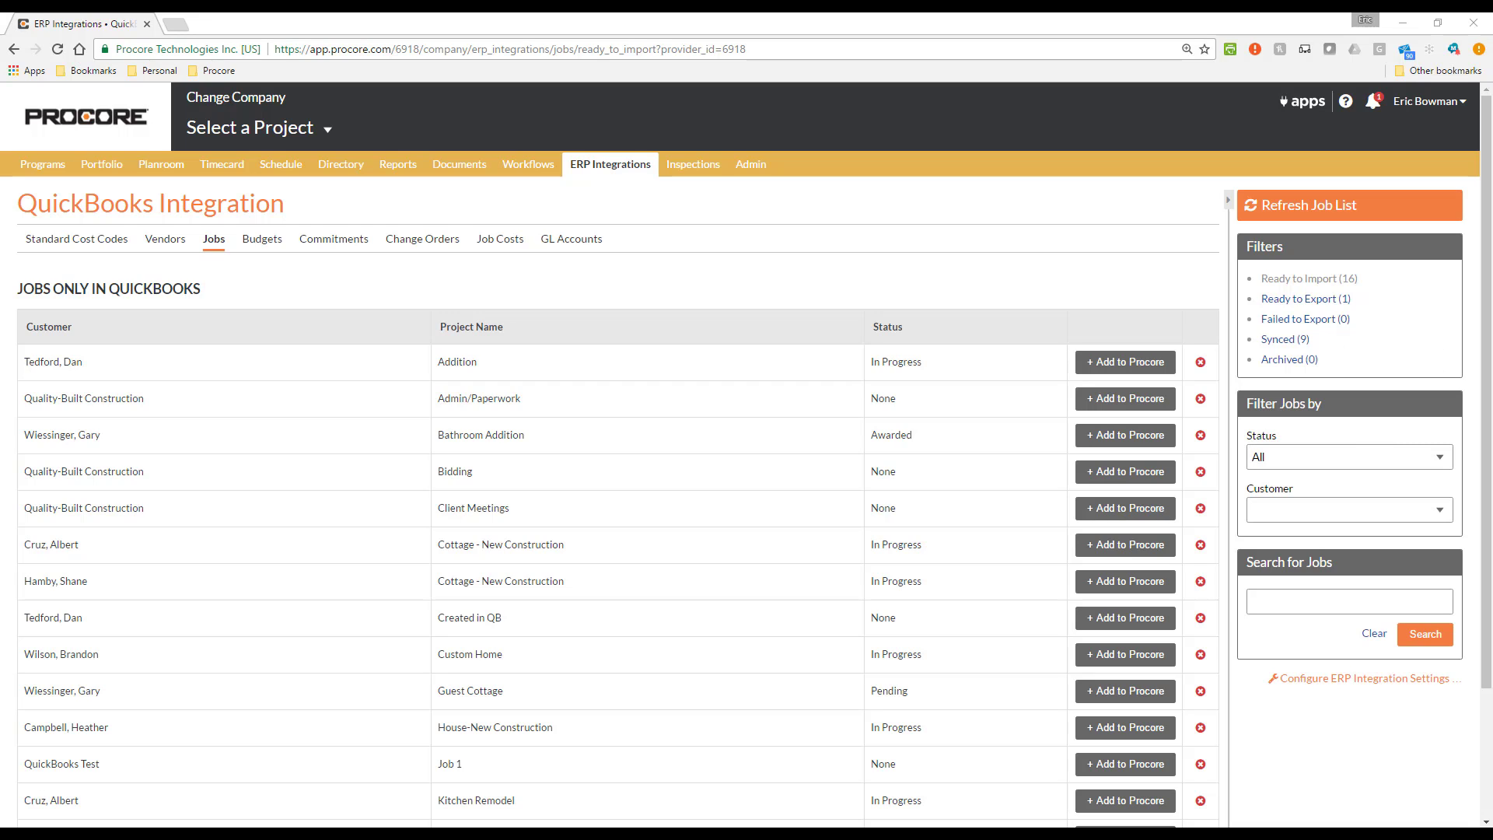
Show Budgets ready to export, listing Procore Portland Office at $395,254.50.
click(262, 238)
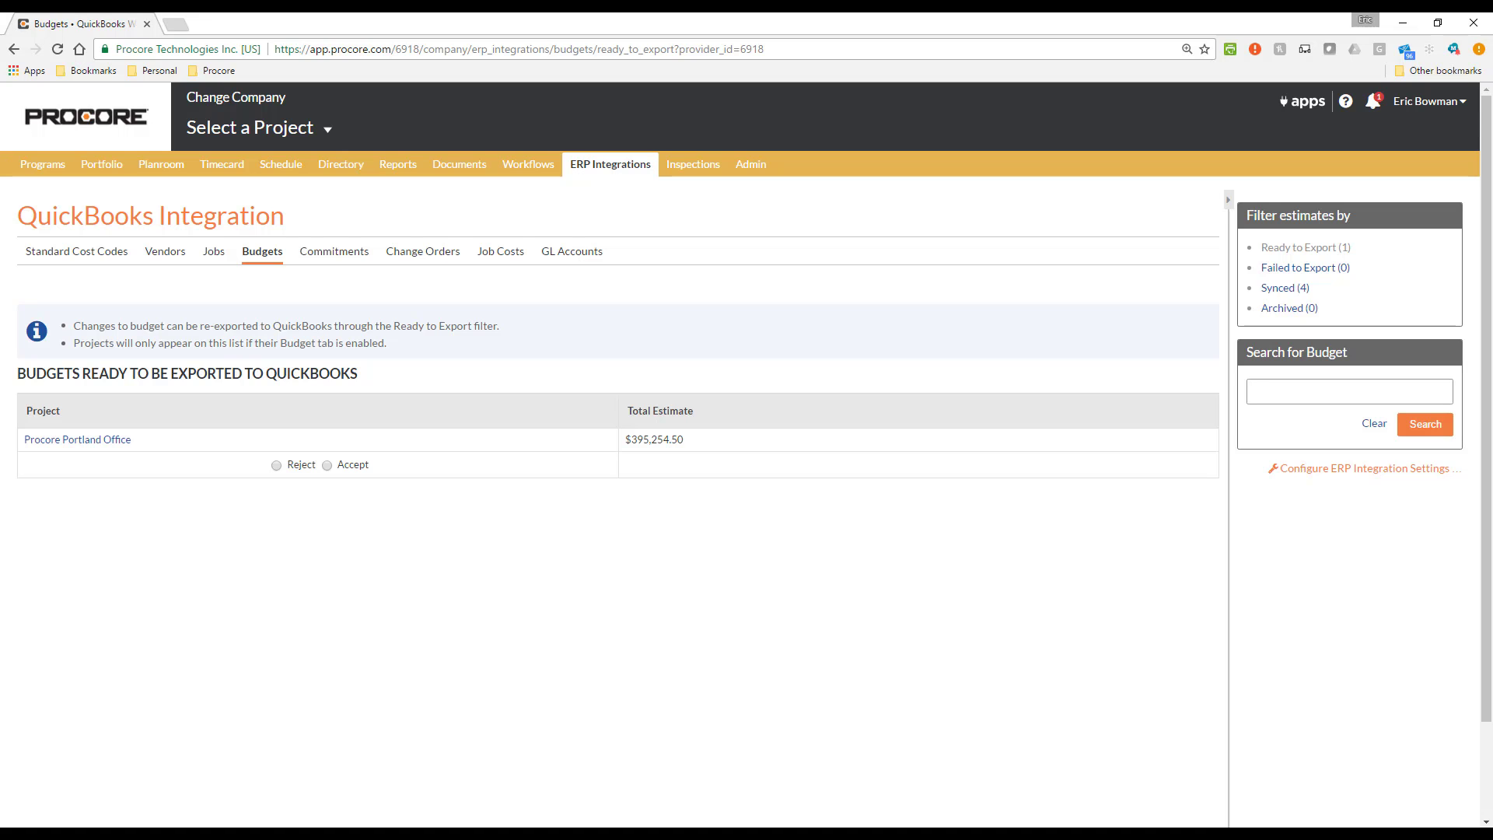
Check Commitments and Change Orders, then view Job Costs for 16-009 Moda Center Renovations ($3,250.00 job-to-date).
click(348, 251)
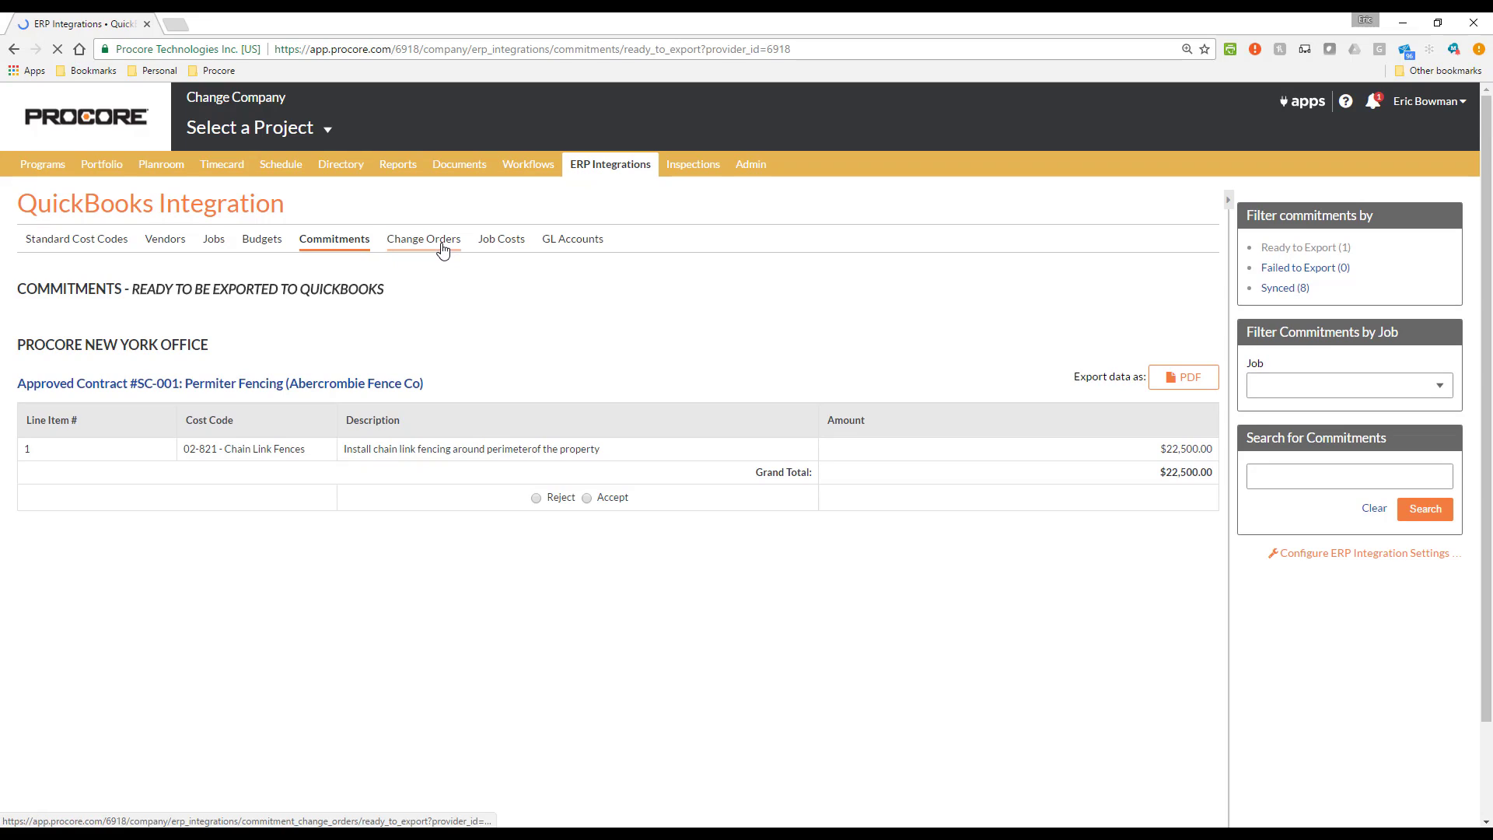
click(443, 247)
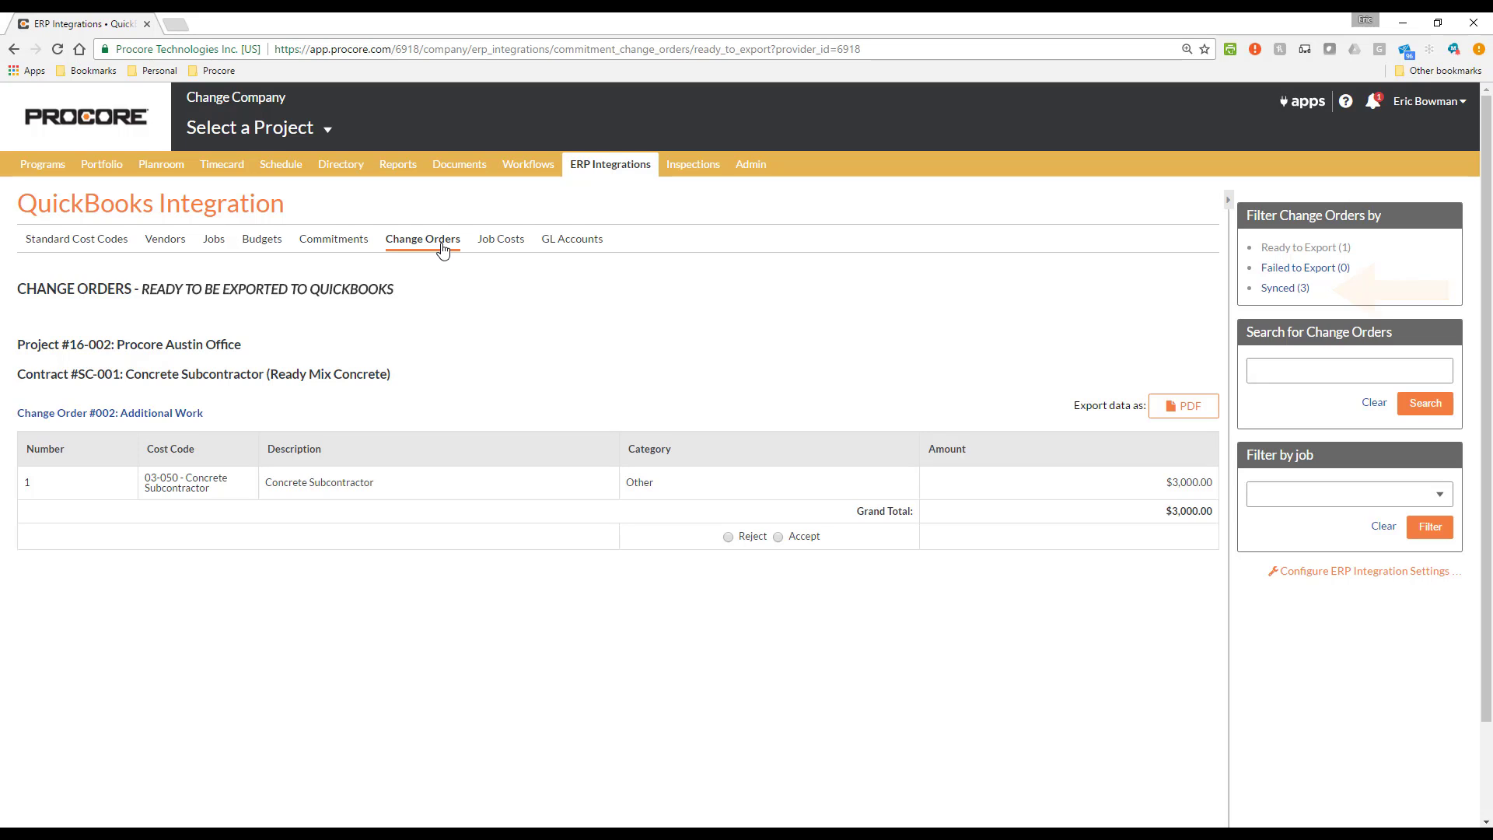
click(512, 247)
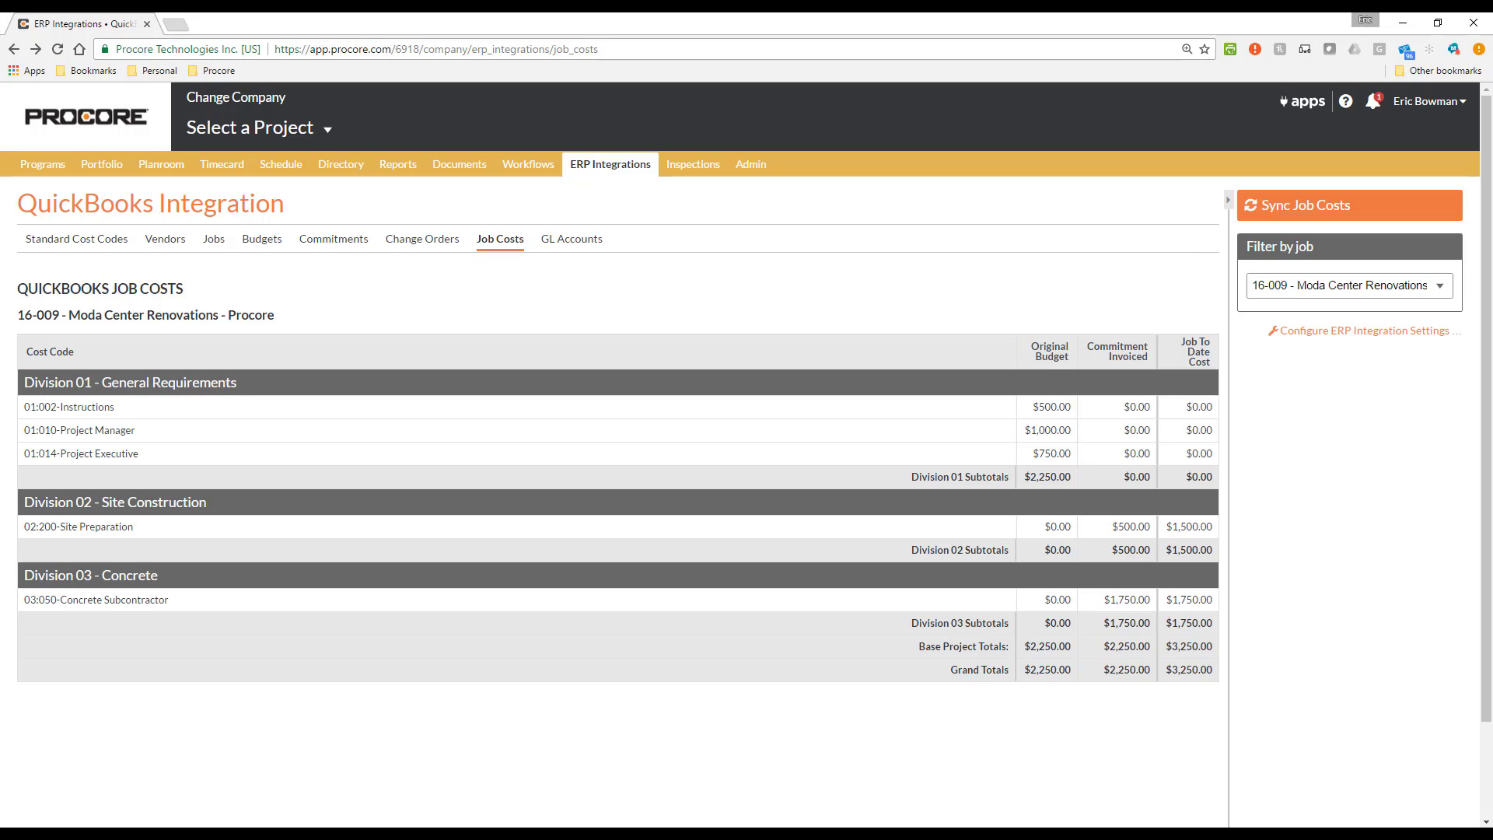
Filter the QuickBooks job costs by job to 16-005 Procore New York Office.
click(1368, 285)
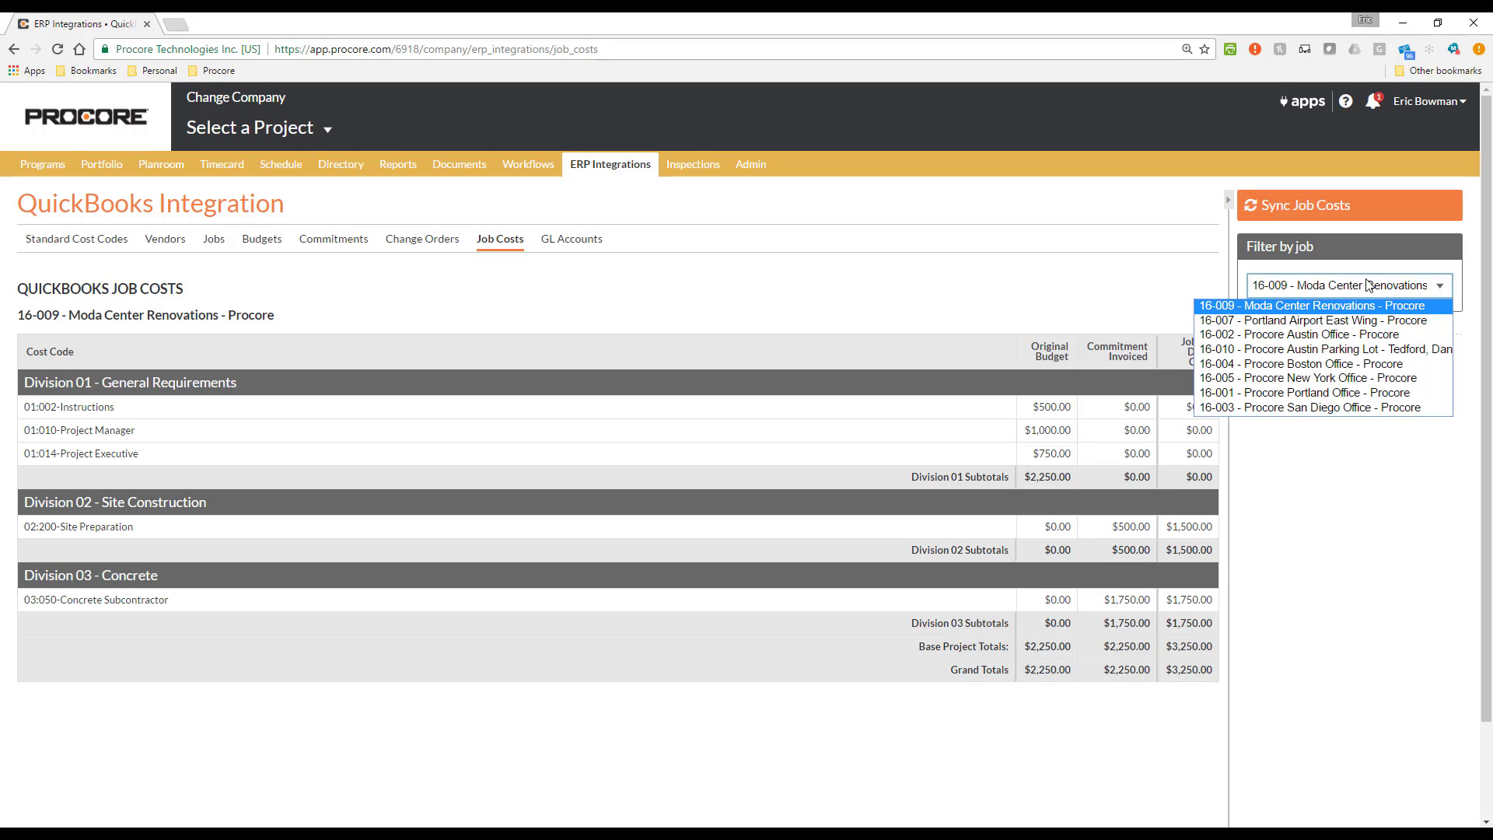
click(1341, 379)
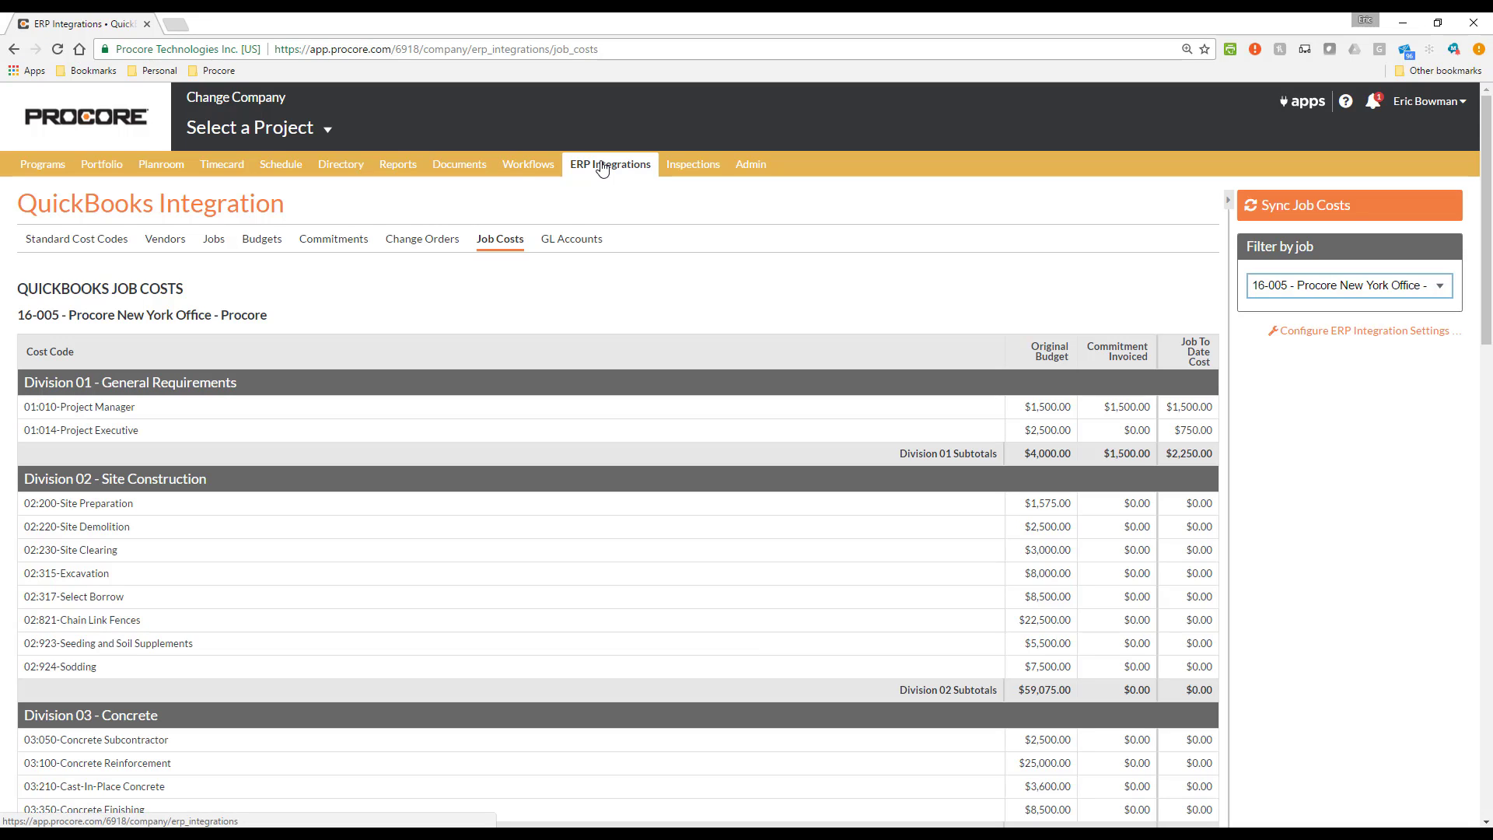
Switch into the 16-005 Procore New York Office project and open its QuickBooks Job Costs report.
click(261, 129)
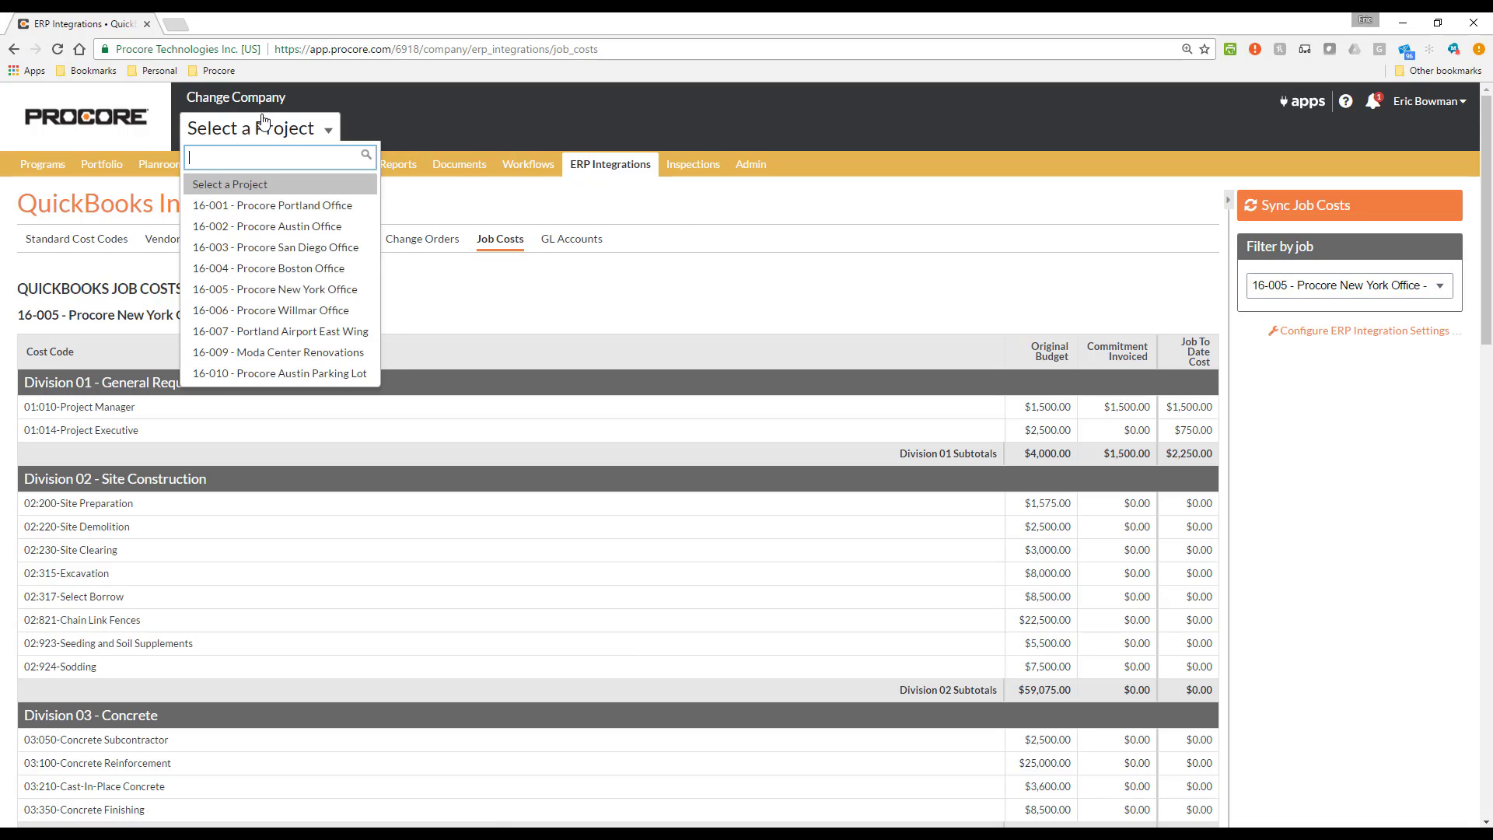
click(256, 289)
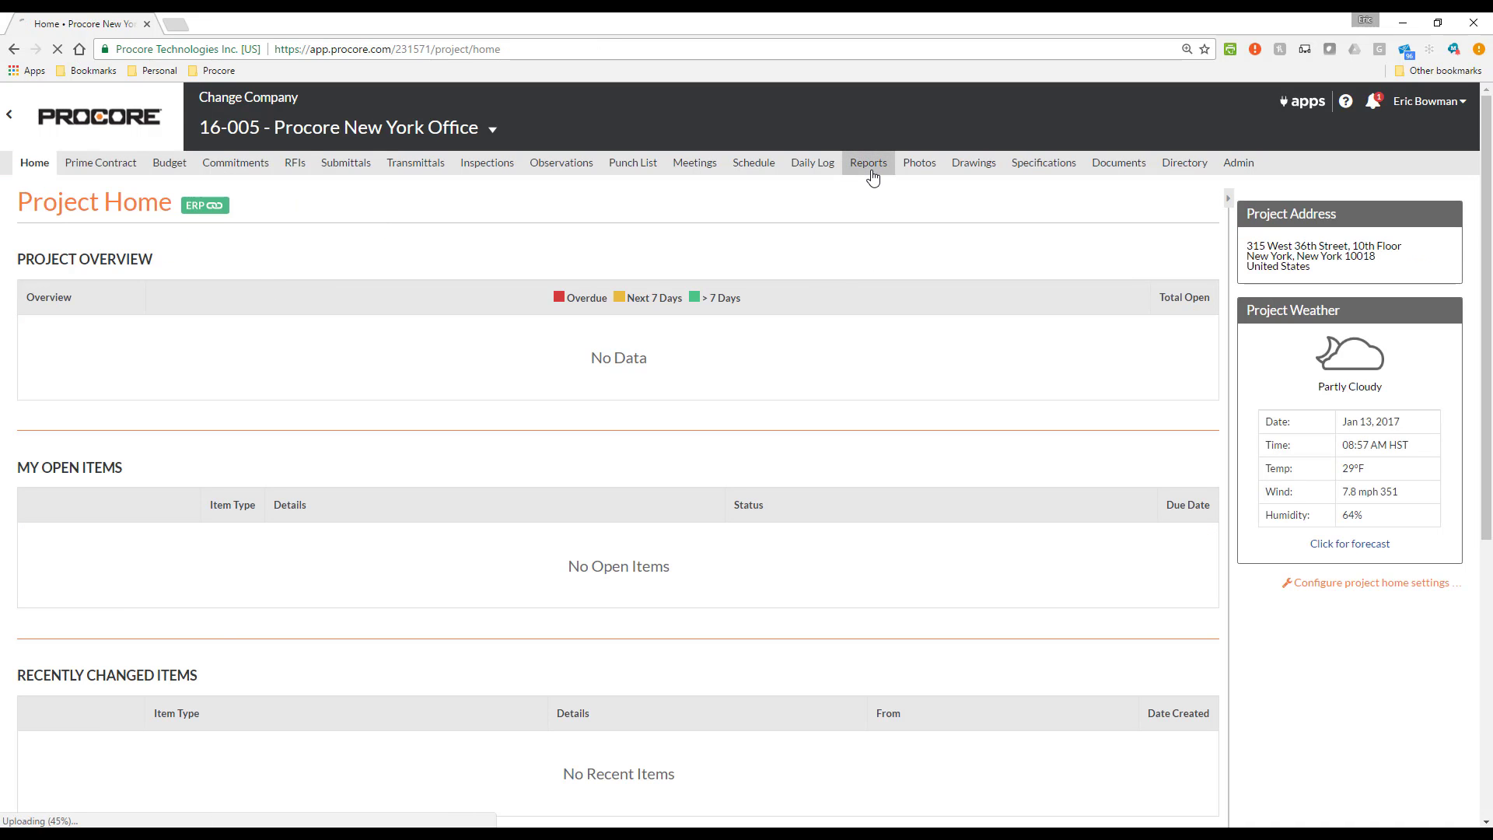
click(871, 173)
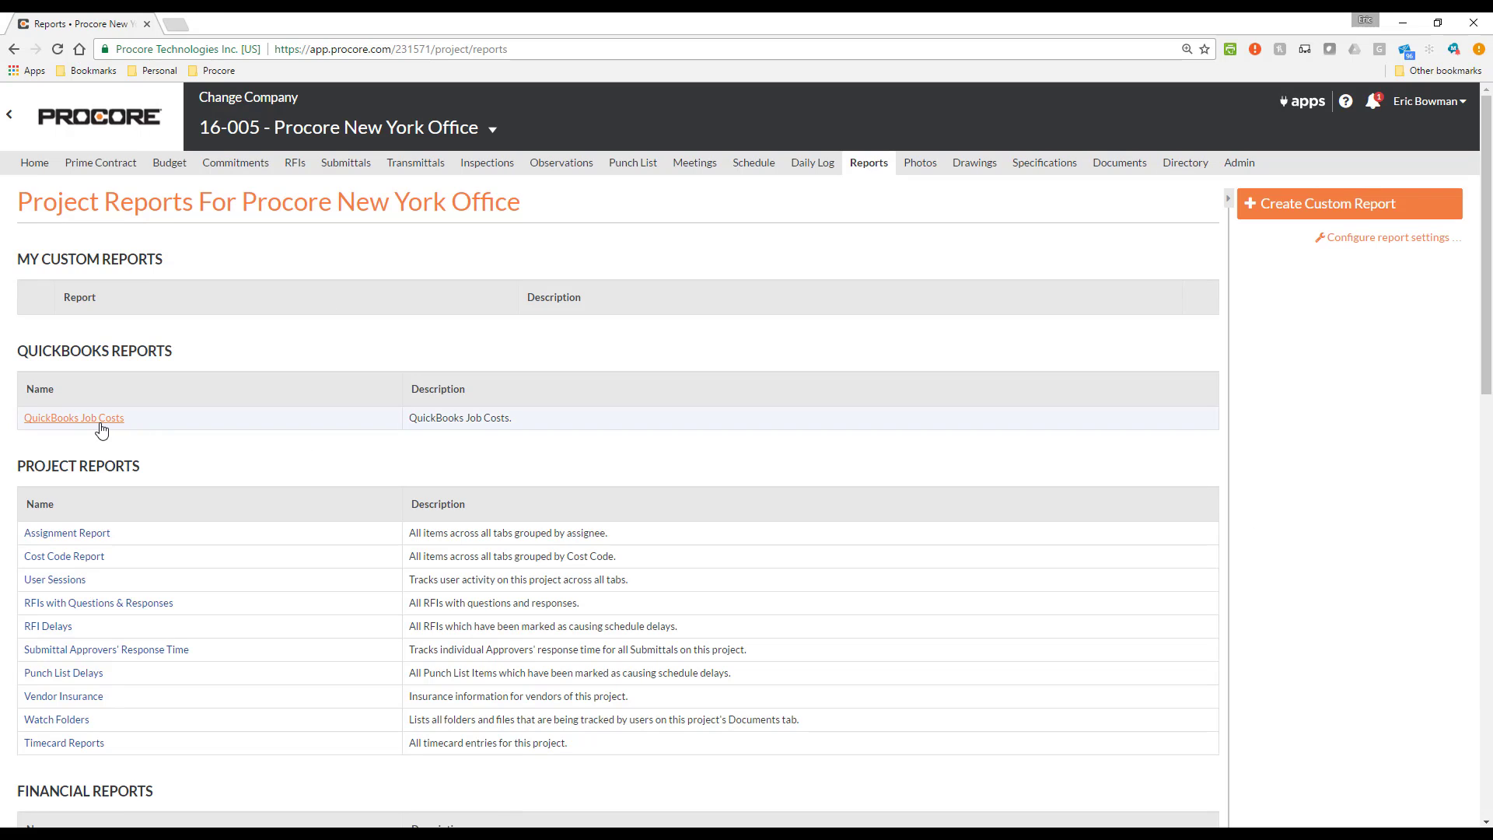
click(103, 428)
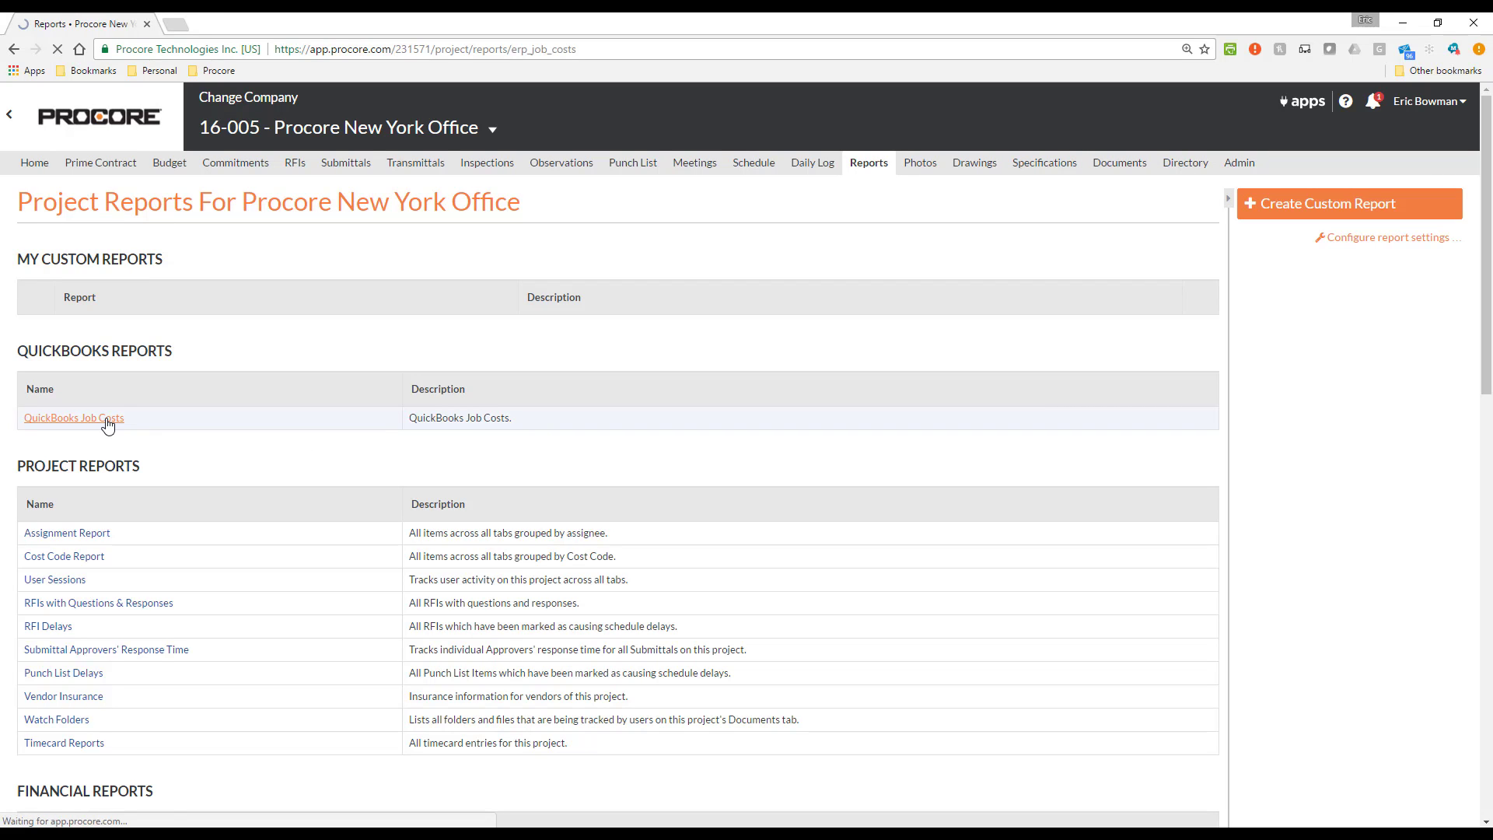